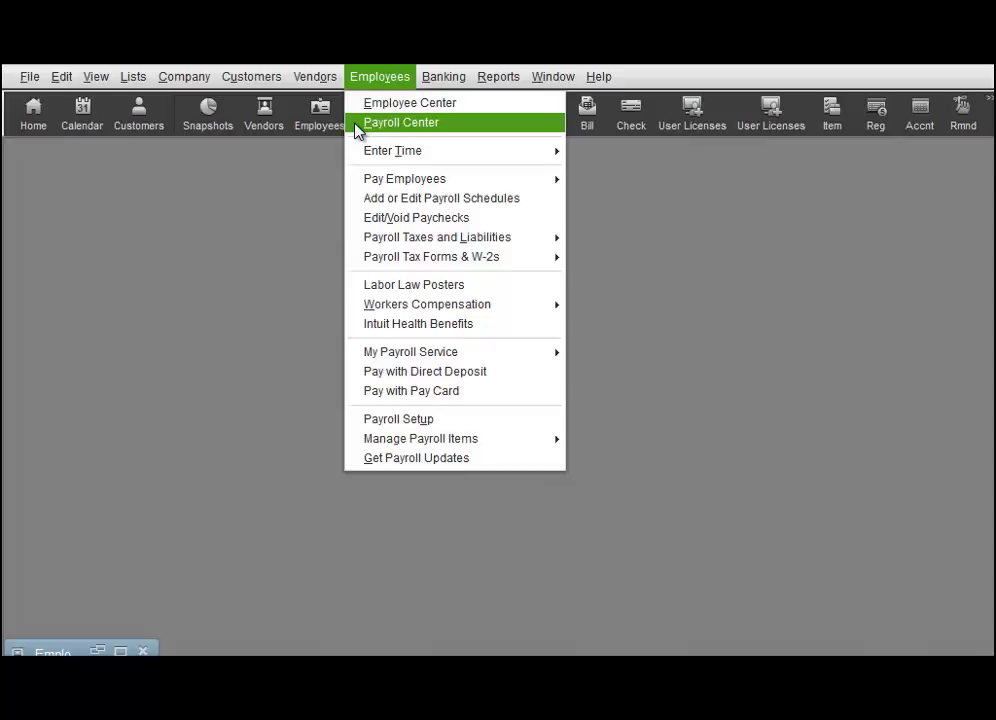
Open the Payroll Center and start the scheduled Biweekly payroll
left_click(400, 122)
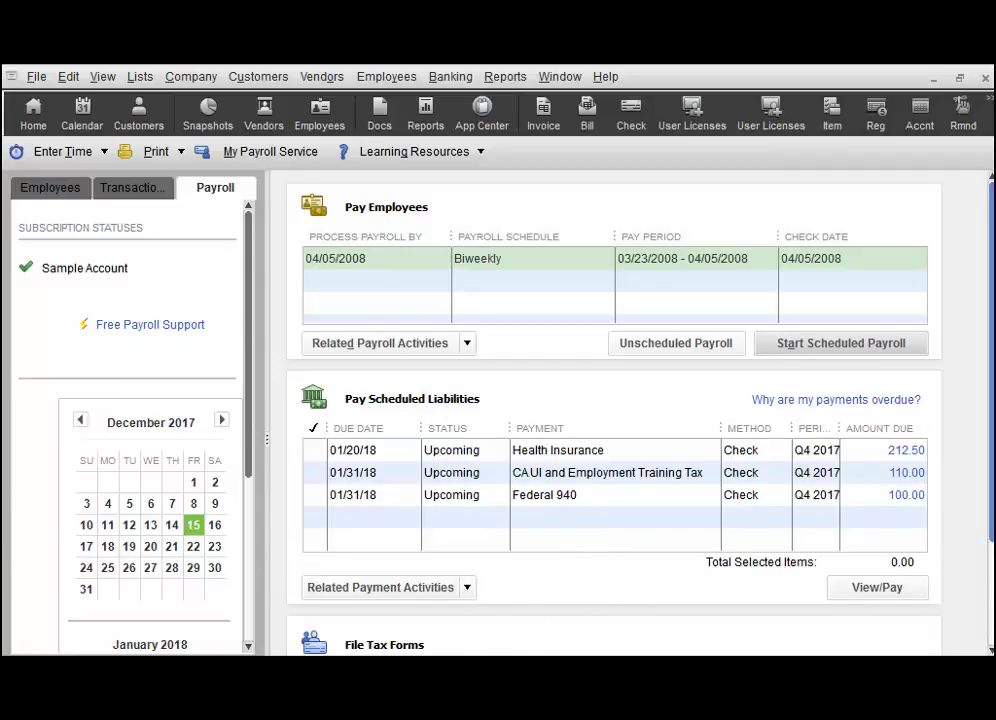
scroll(502, 607, "down", 5)
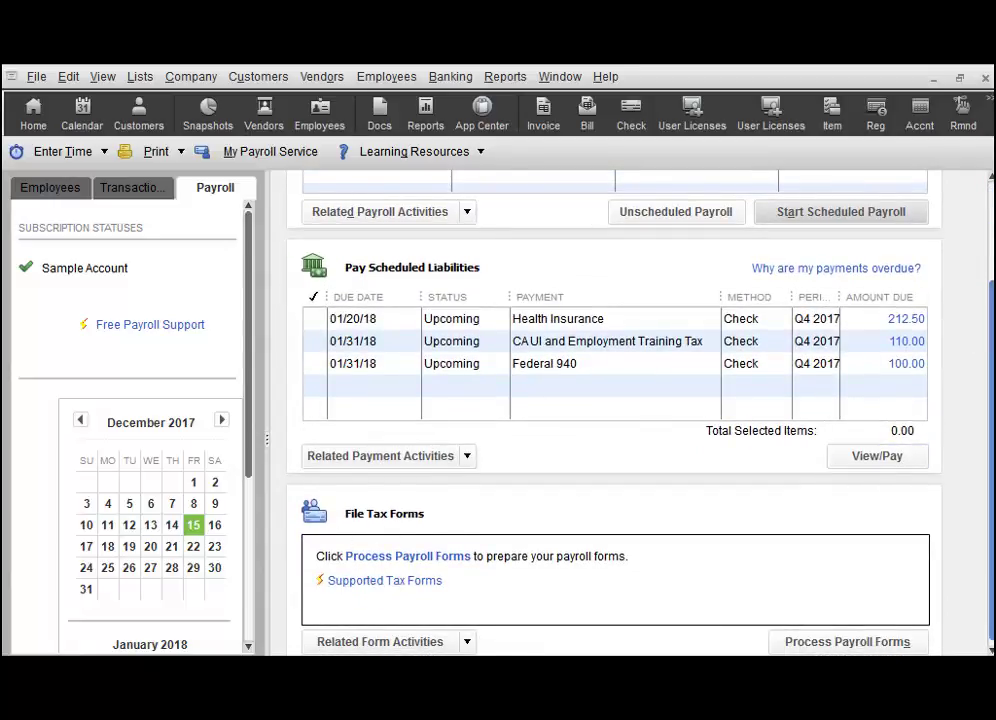
left_click_drag(989, 297, 982, 199)
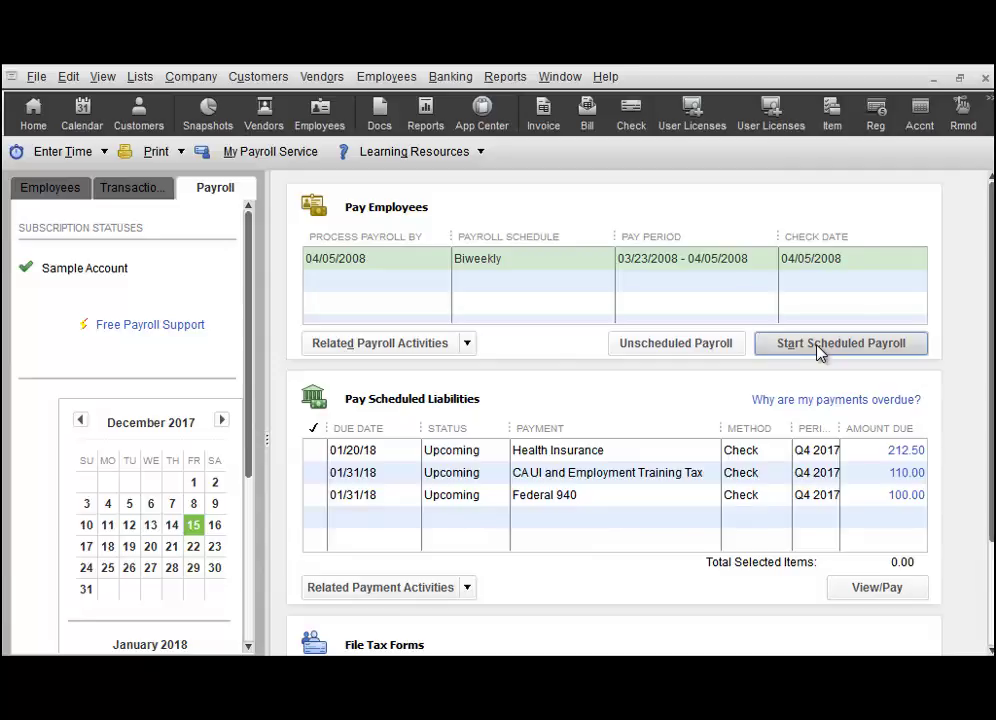
left_click(818, 343)
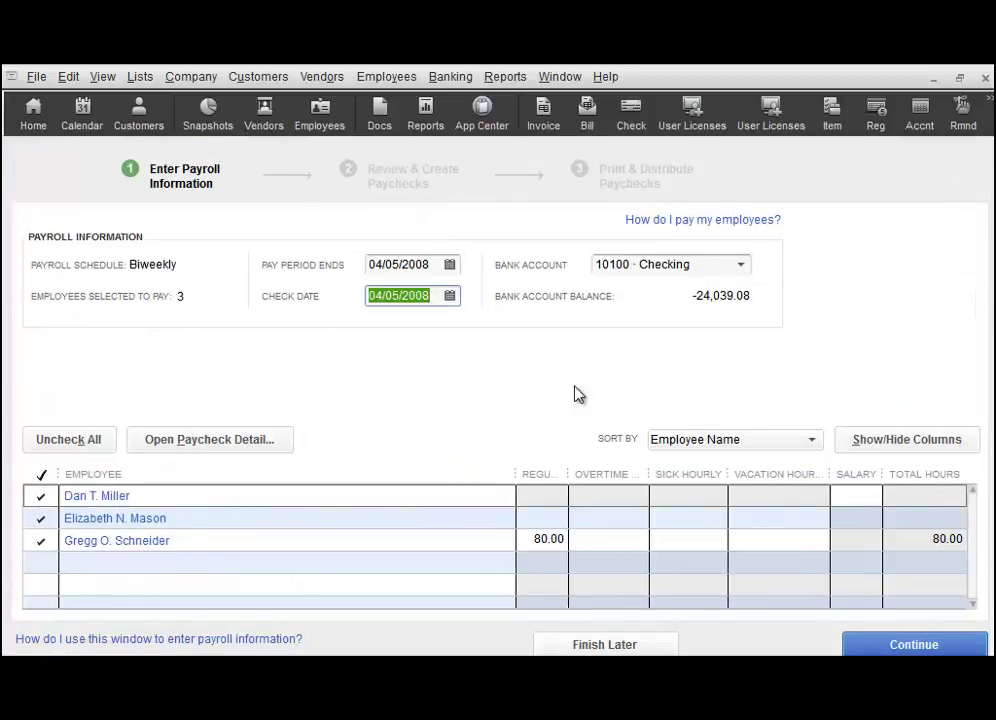
Set the pay period end date to 12/17/2017 and update the hours worked from the new pay period
left_click_drag(430, 265, 222, 278)
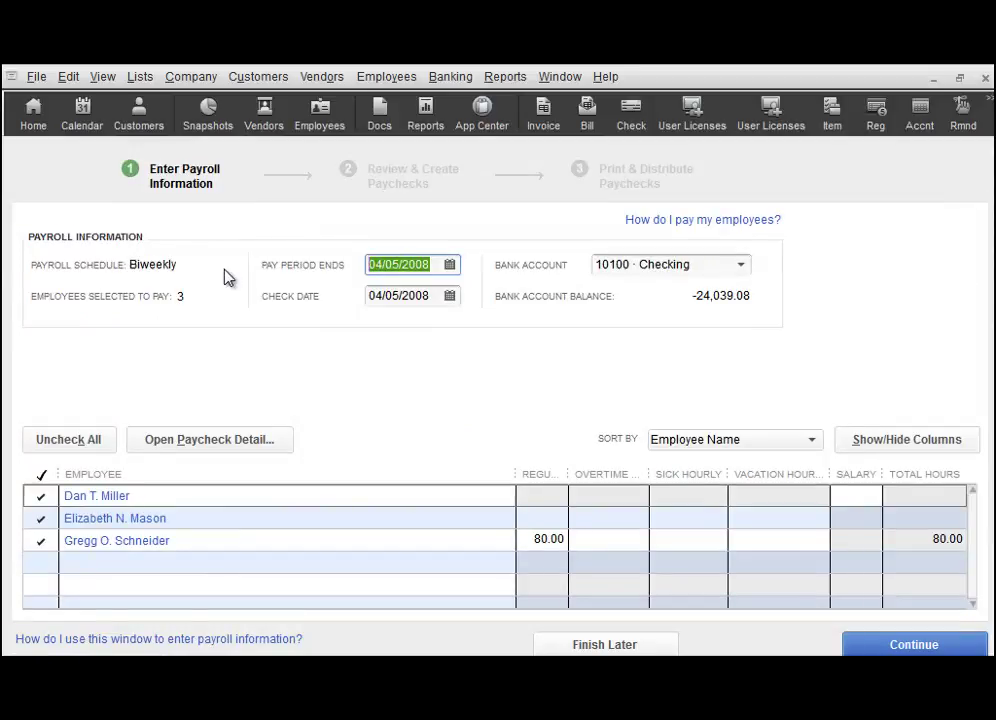
type("12/1")
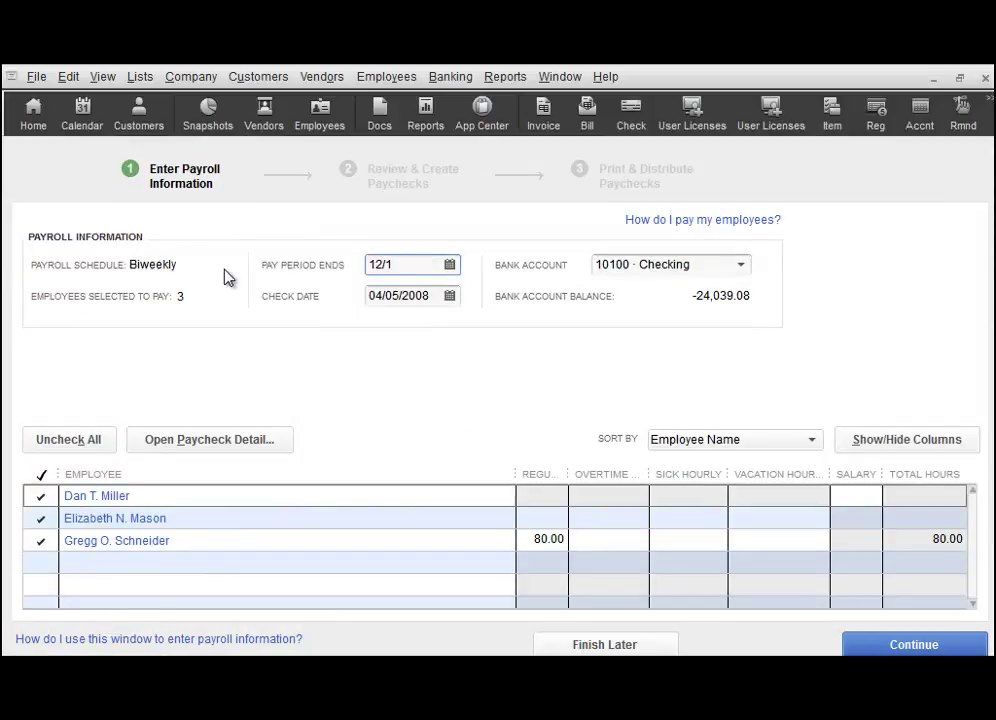
type("7/21")
key("BackSpace")
type("017")
left_click(430, 298)
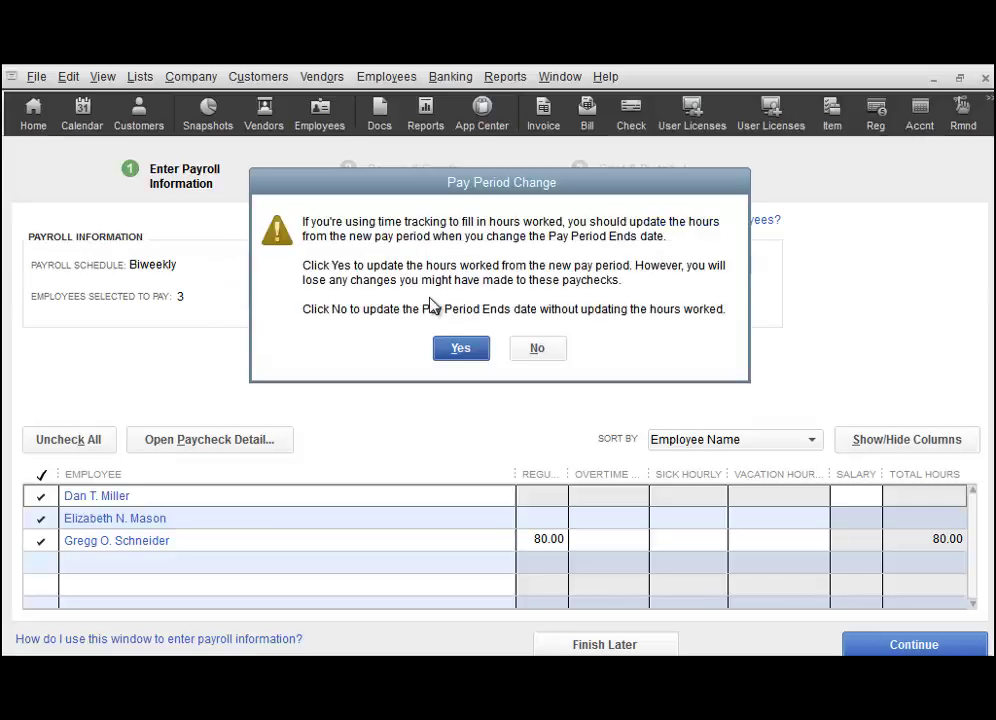
left_click(458, 348)
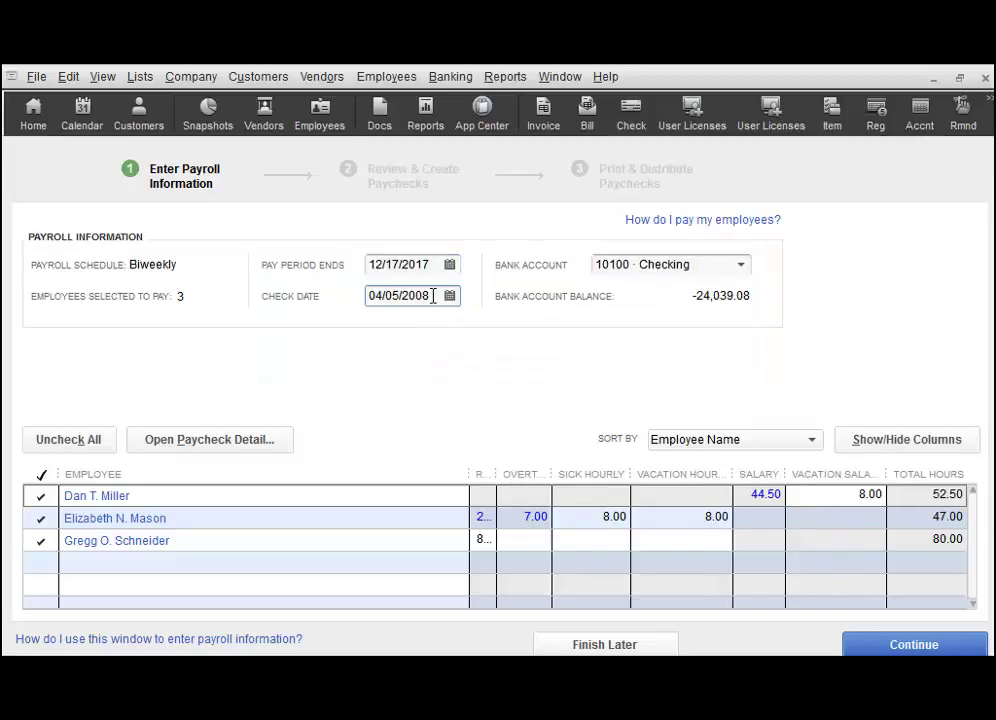
Set the check date to 12/18/2017 and widen the regular pay hours column in the employee table
type("12/18/17")
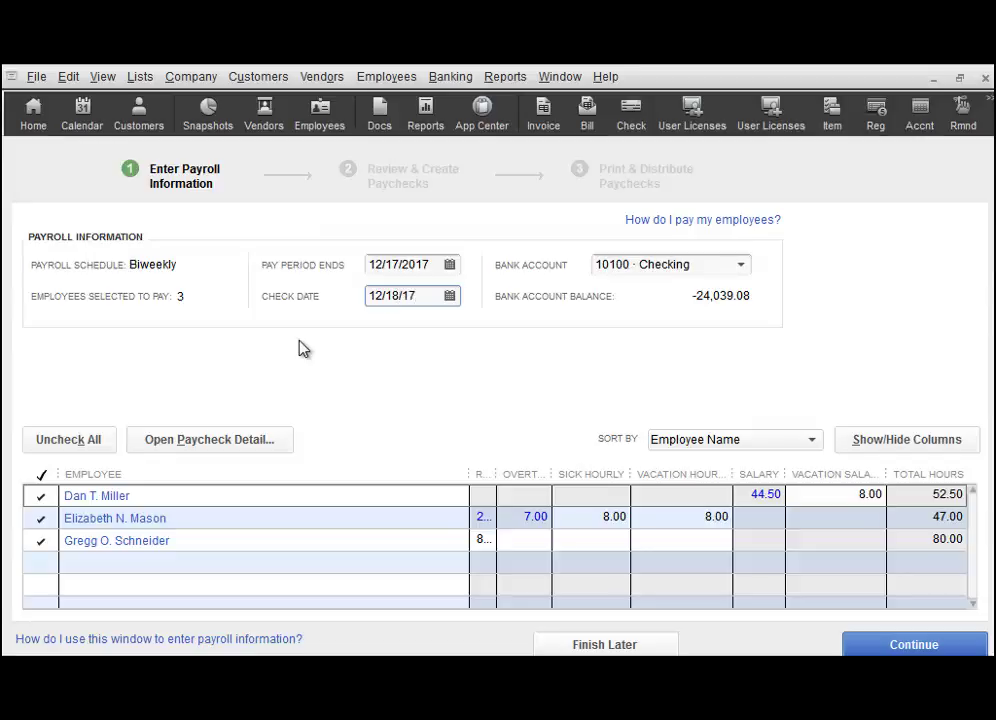
key("Tab")
left_click(683, 377)
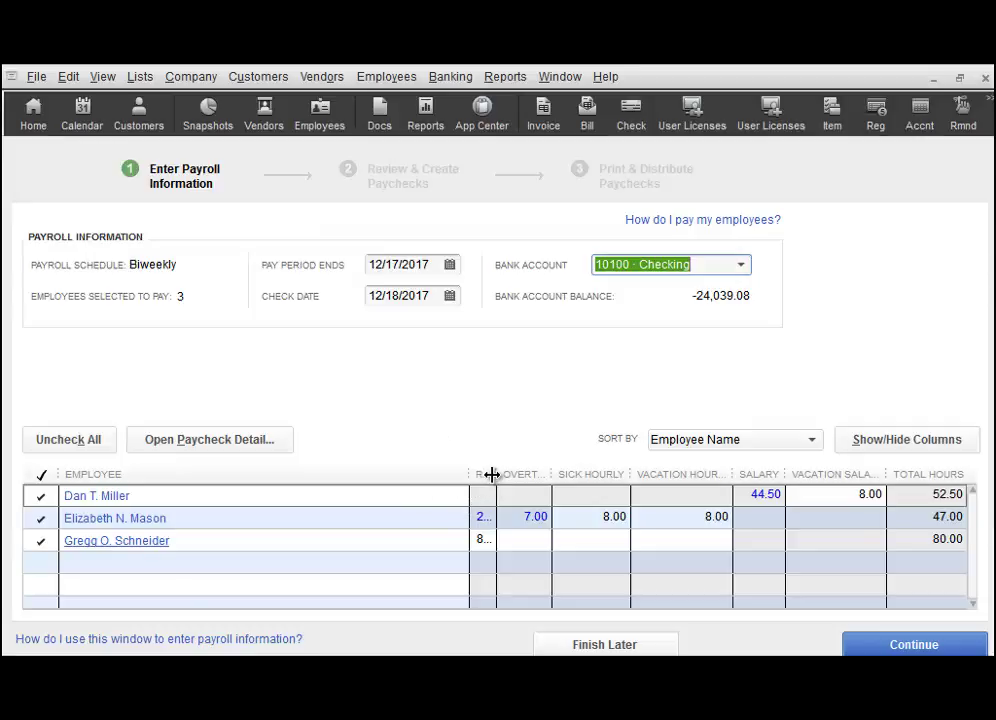
left_click_drag(492, 474, 511, 474)
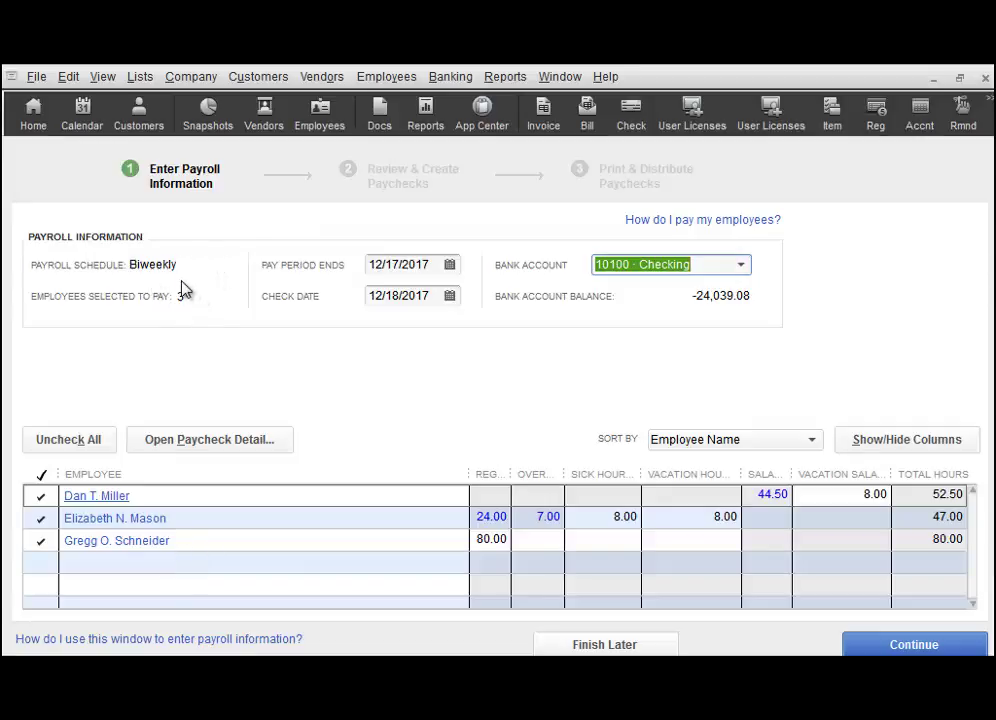
Review the paycheck details of the second listed employee and leave them without saving
left_click(84, 518)
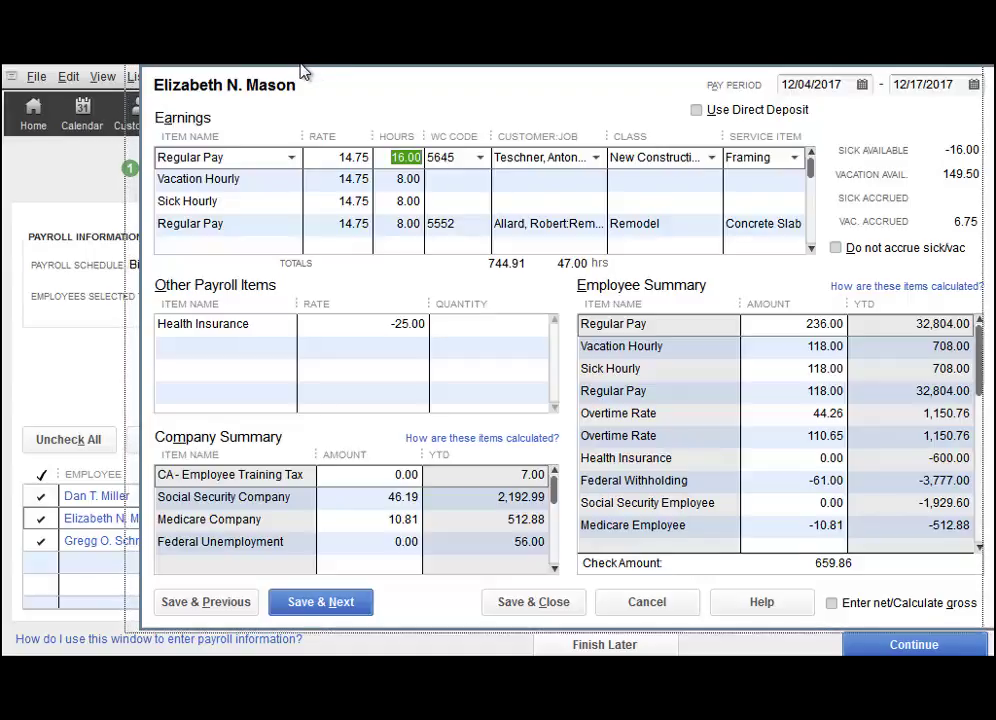
mouse_move(303, 72)
left_mouse_down()
mouse_move(289, 80)
mouse_move(287, 72)
left_mouse_up()
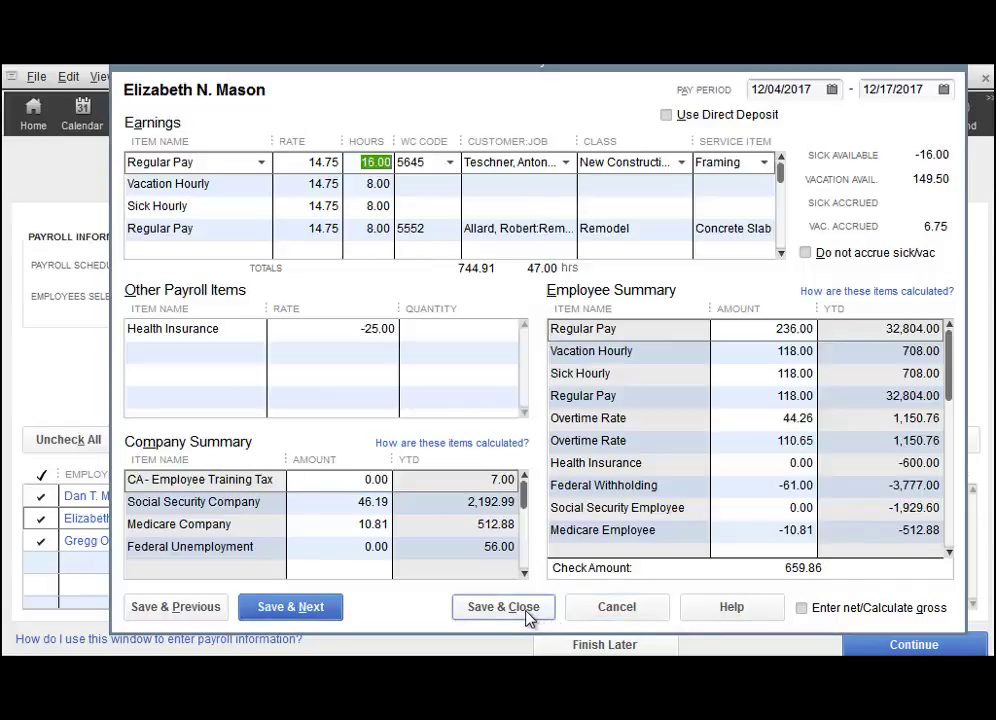
left_click(574, 618)
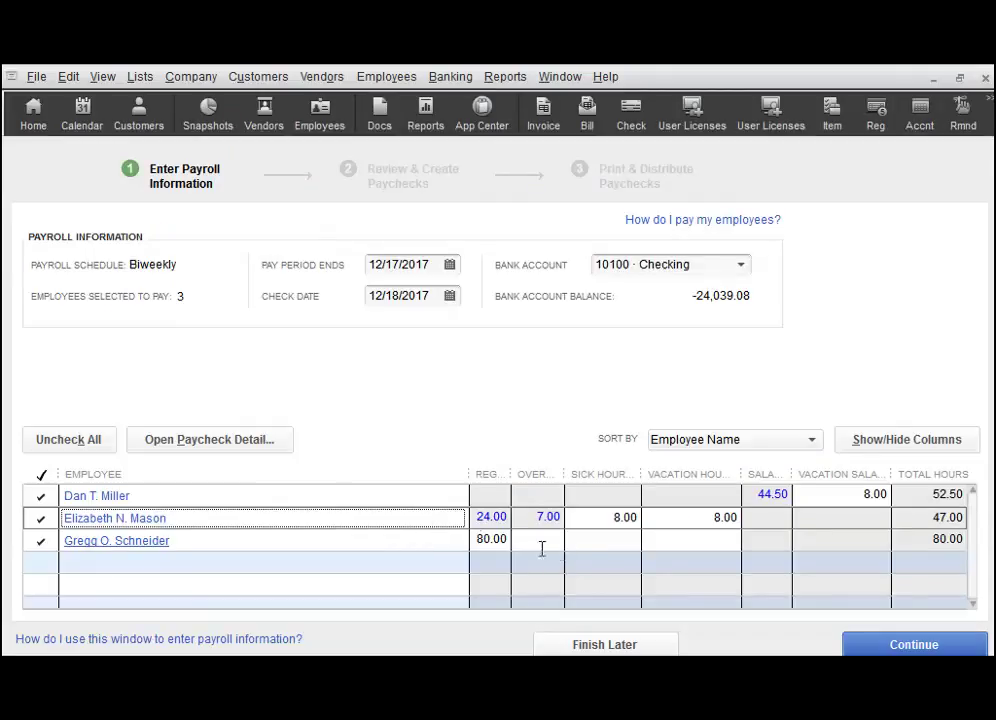
Continue to the paycheck review and create the paychecks for all three selected employees
left_click(901, 646)
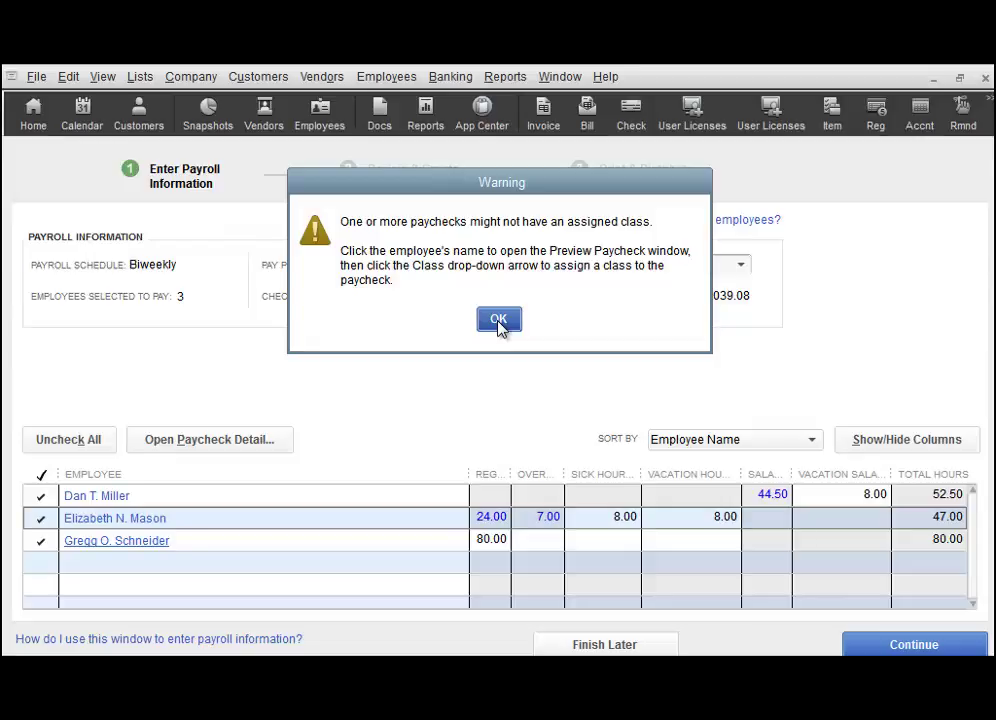
left_click(498, 320)
left_click(500, 333)
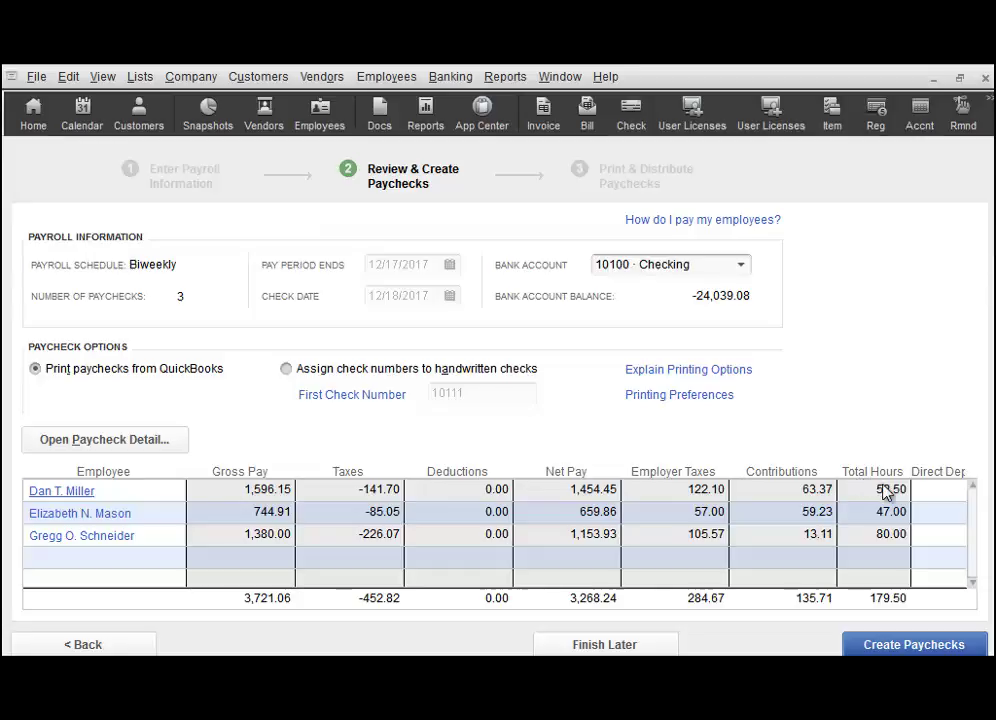
left_click(932, 488)
left_click(882, 647)
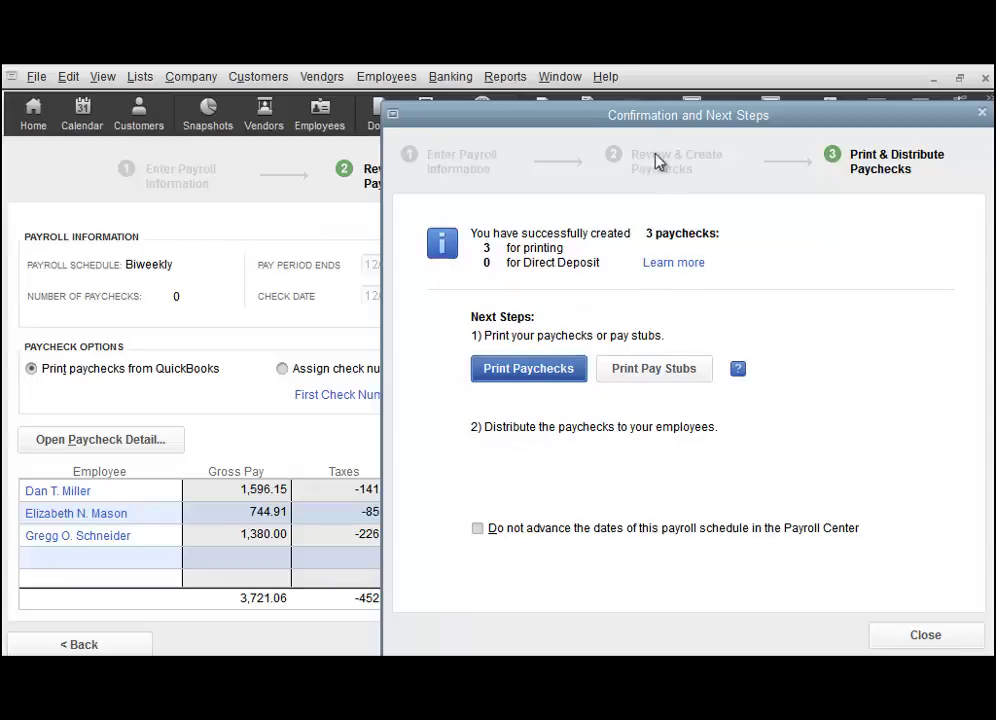
Review the paycheck selection and check printing settings without printing, and close the payroll confirmation
left_click_drag(628, 122, 434, 125)
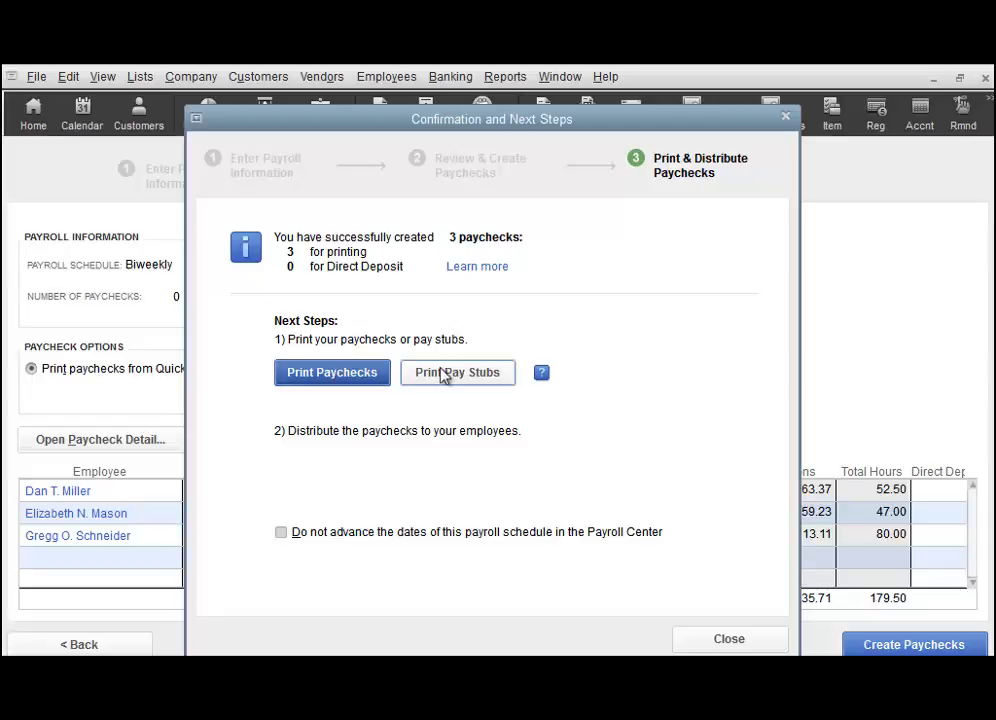
left_click(345, 372)
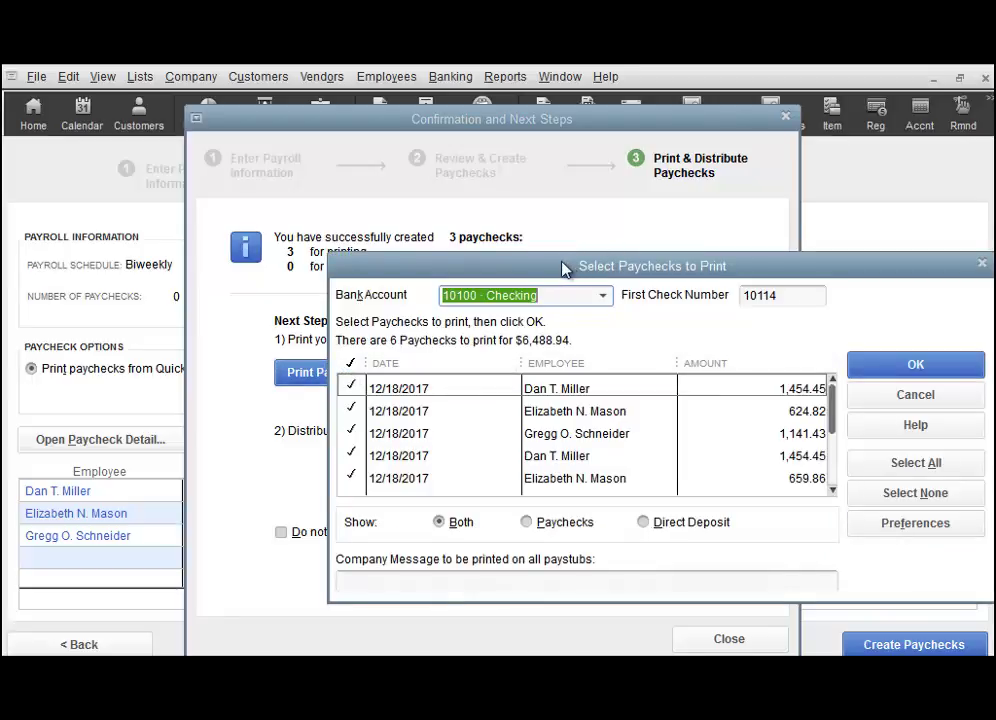
left_click_drag(562, 268, 489, 269)
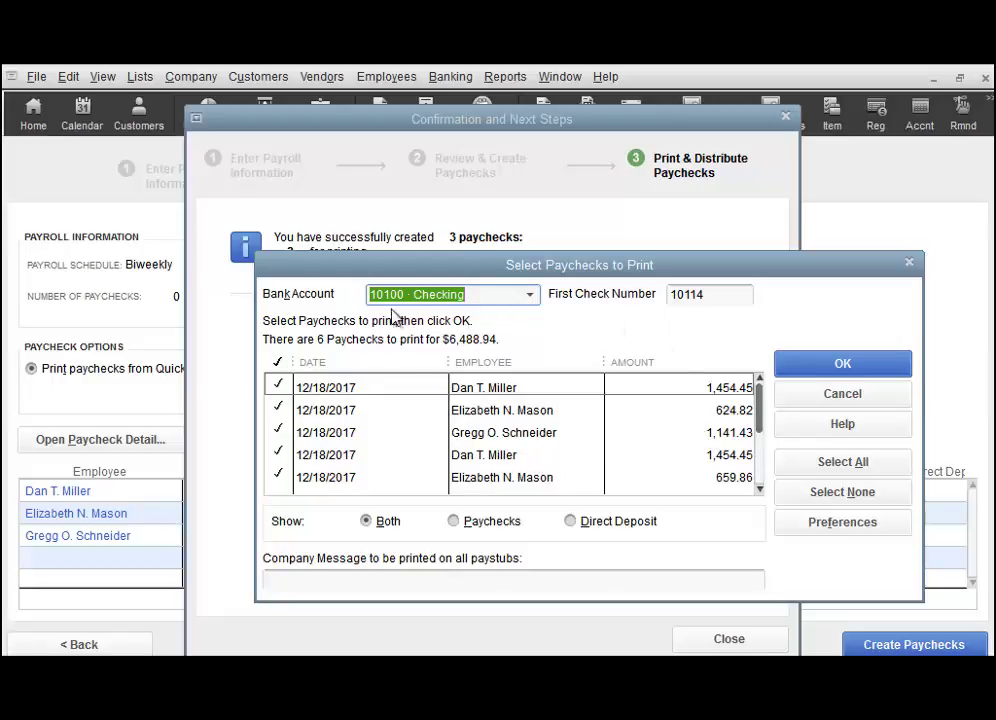
left_click(838, 368)
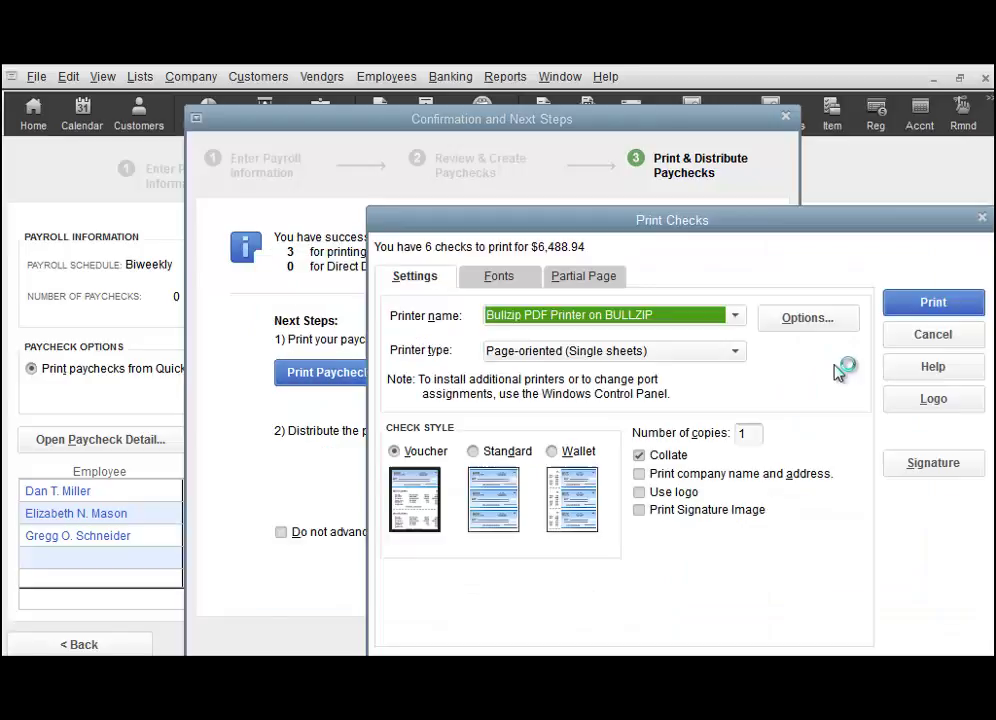
left_click_drag(670, 222, 497, 220)
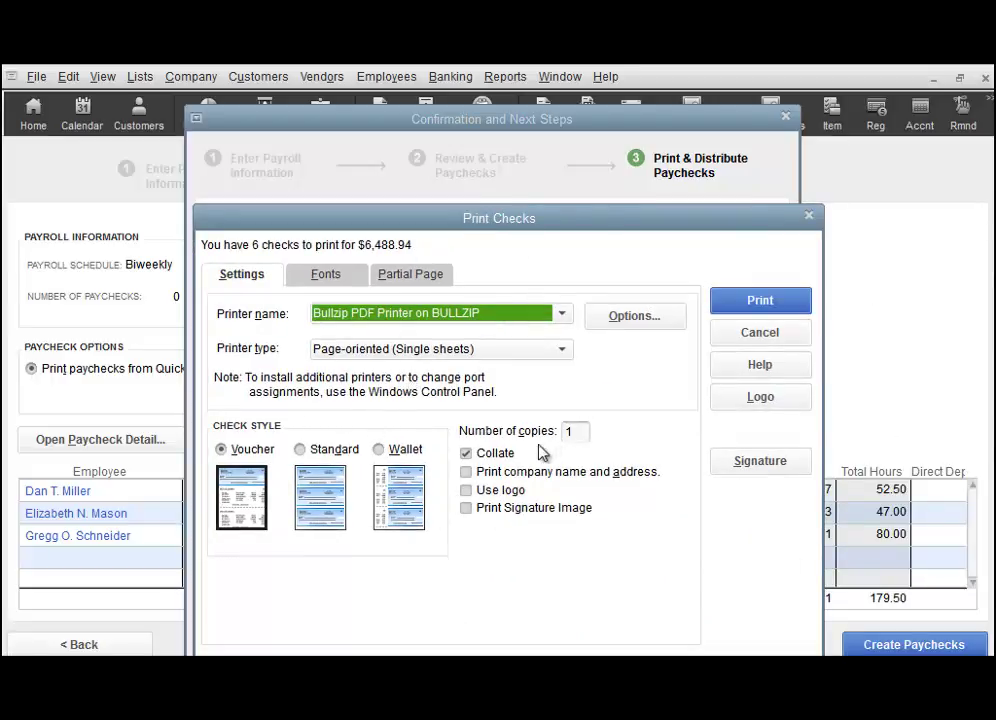
left_click(776, 337)
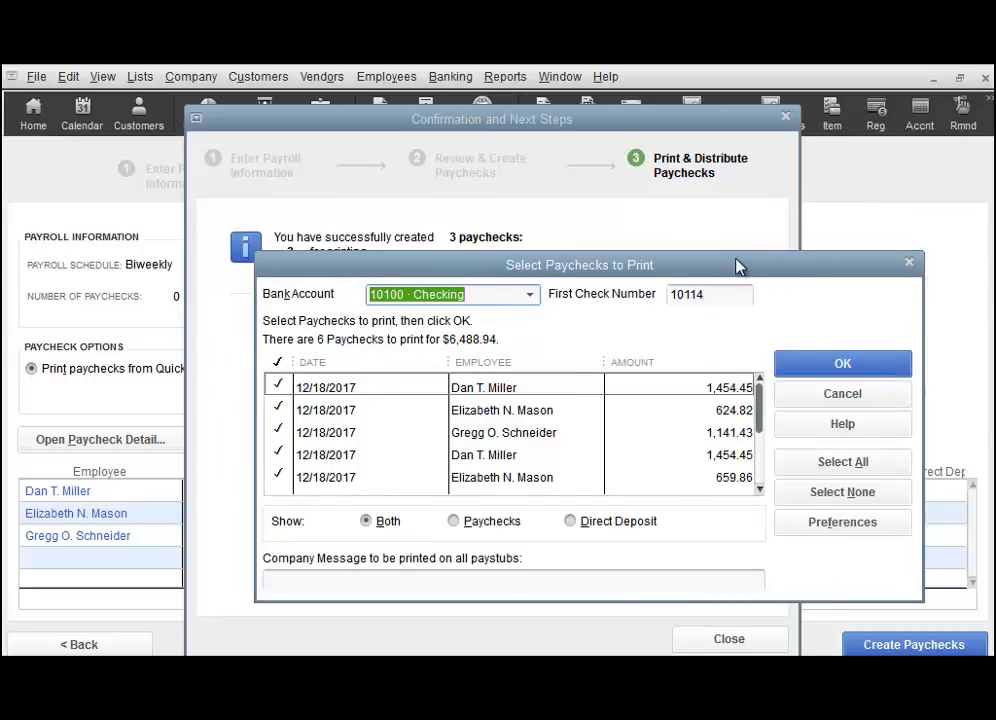
left_click(816, 401)
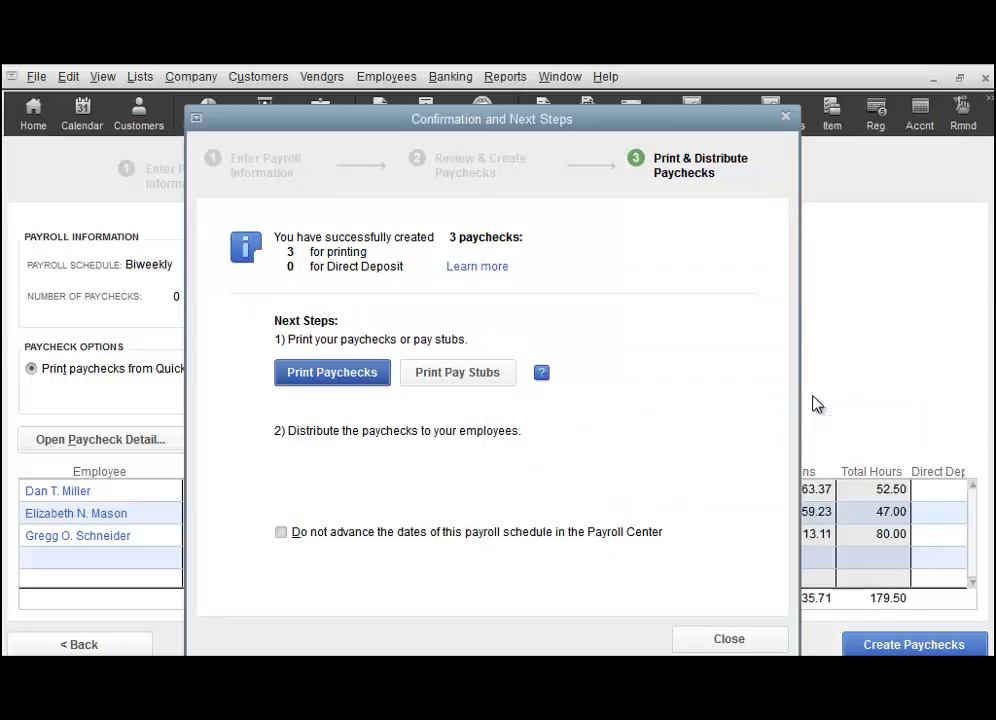
left_click(786, 118)
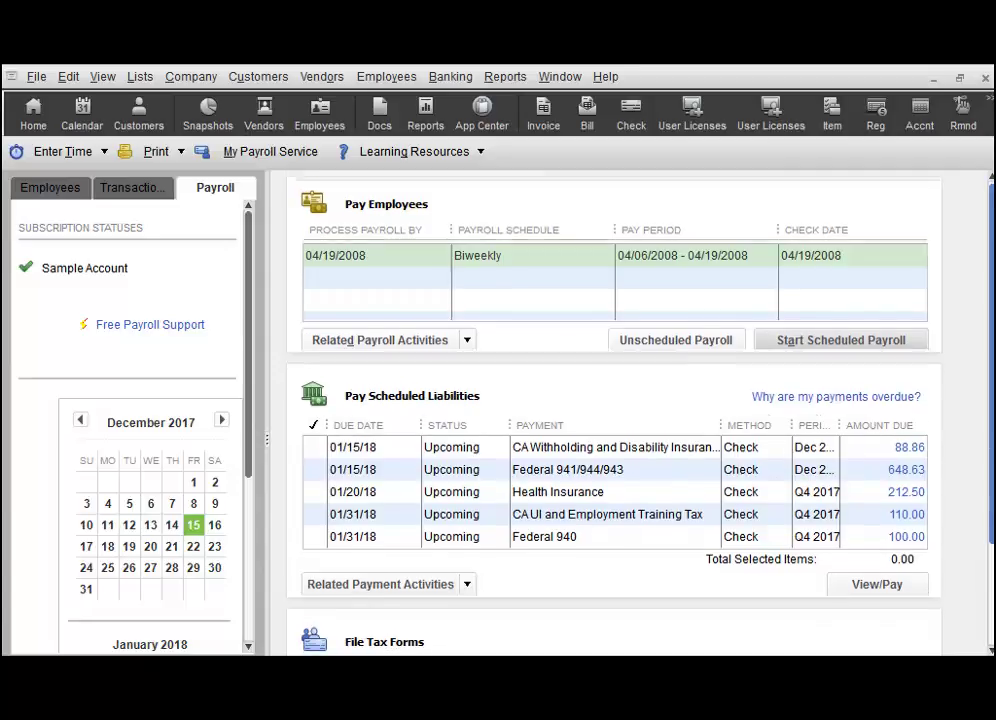
Widen the liabilities' Period column and open payments for the December CA Withholding and Disability Insurance and Federal 941/944/943 liabilities
scroll(662, 423, "down", 3)
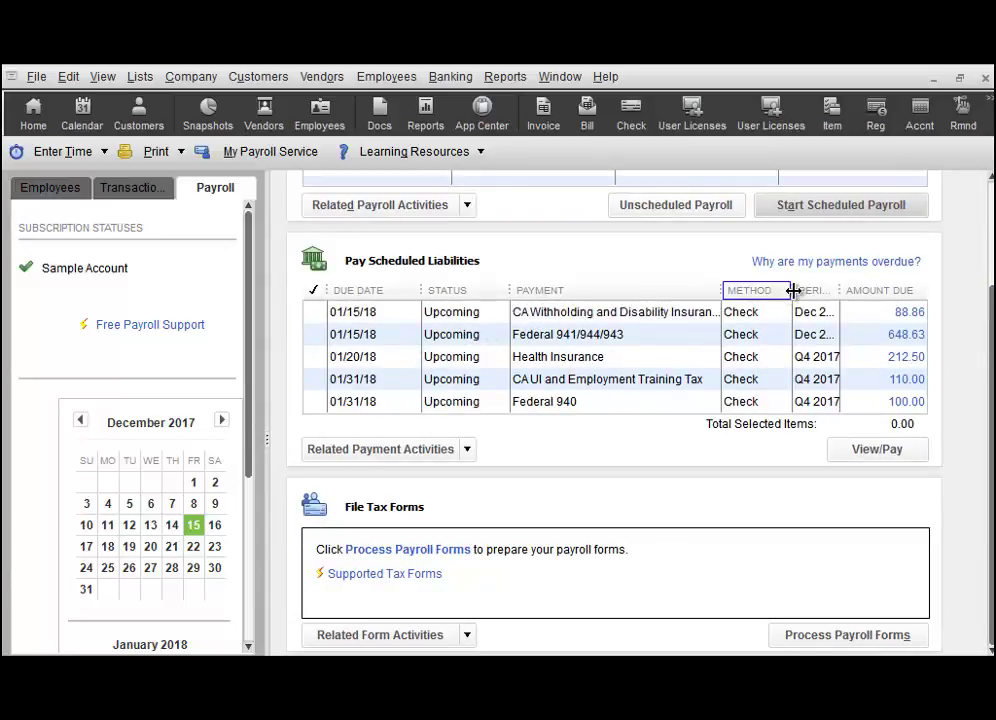
left_click_drag(793, 290, 849, 290)
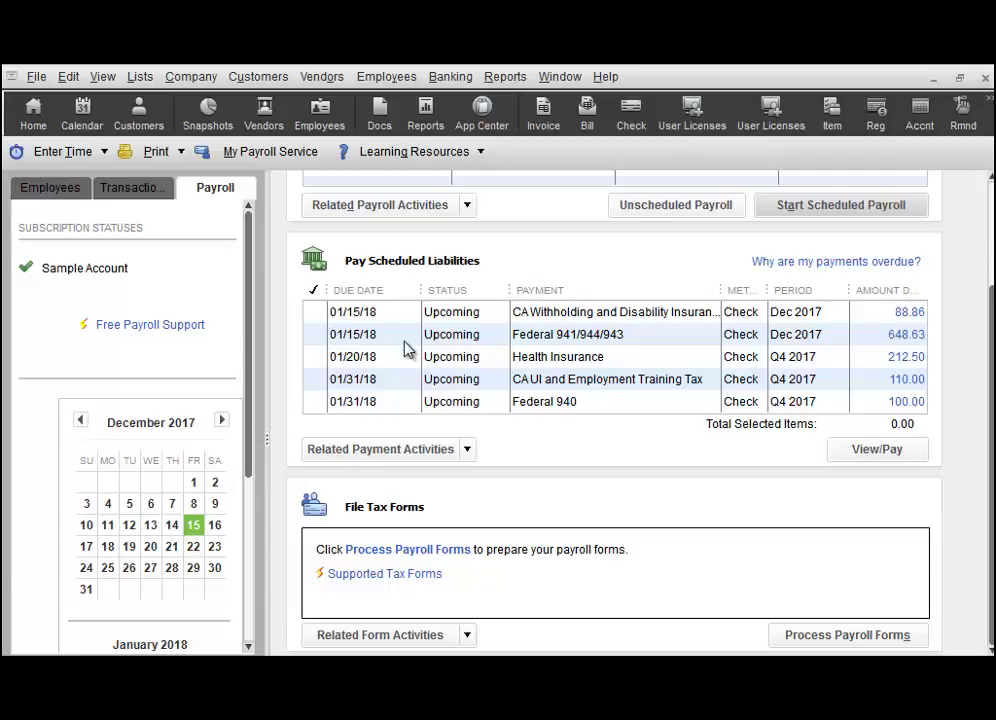
left_click(320, 312)
left_click(320, 336)
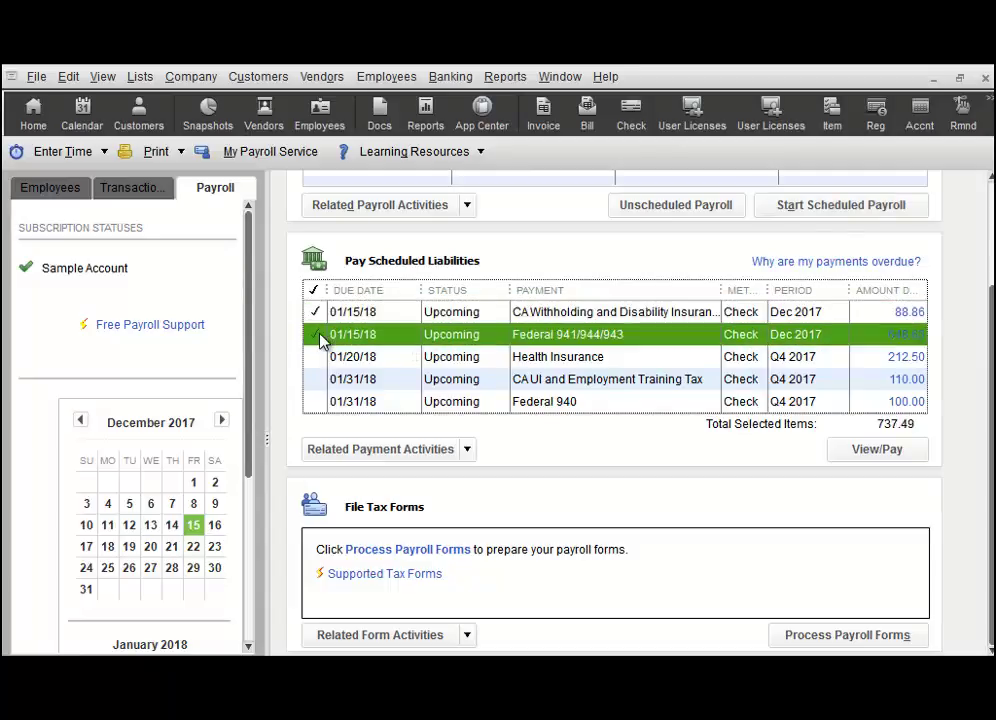
left_click(879, 451)
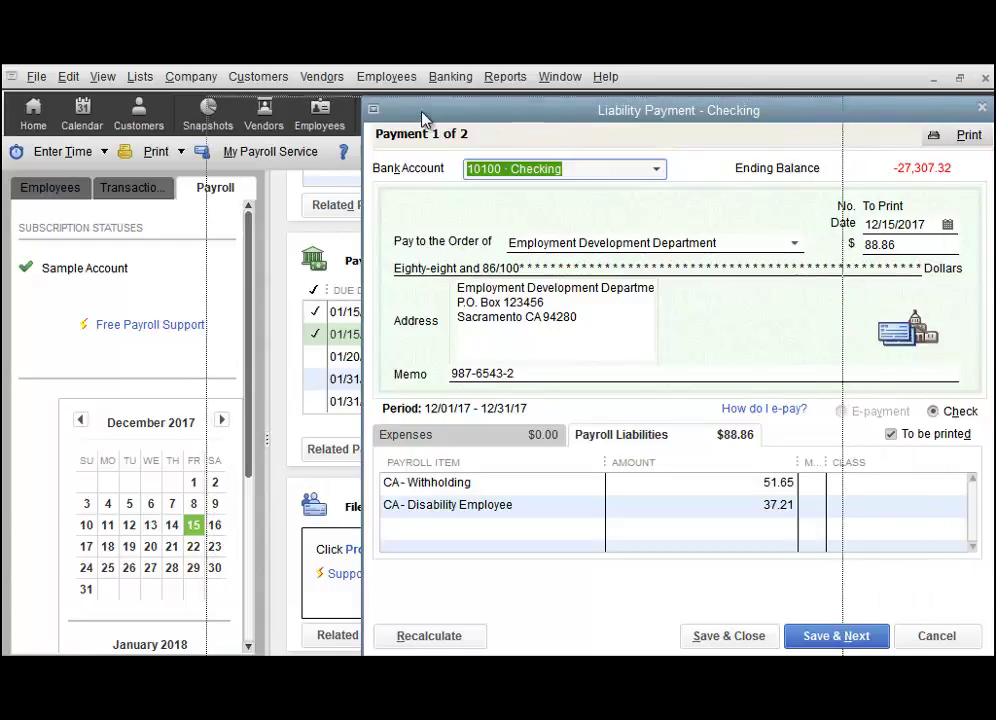
Exclude the Employment Development Department payment from printing, set its number to EFT, and save both liability payments
left_click_drag(425, 117, 423, 116)
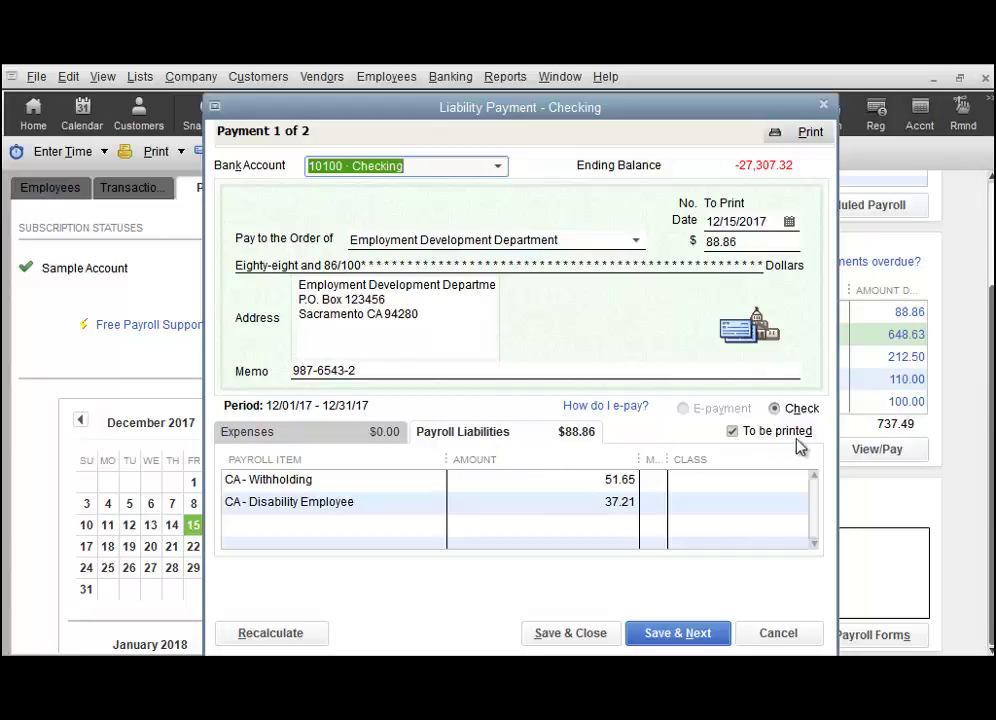
left_click(732, 431)
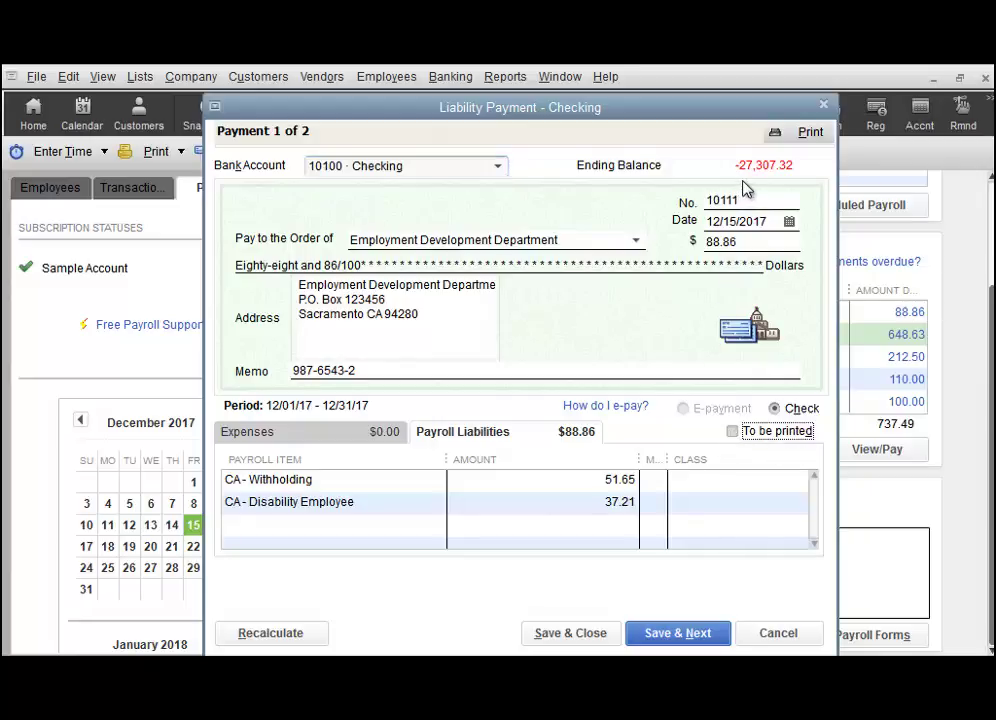
left_click_drag(747, 199, 659, 200)
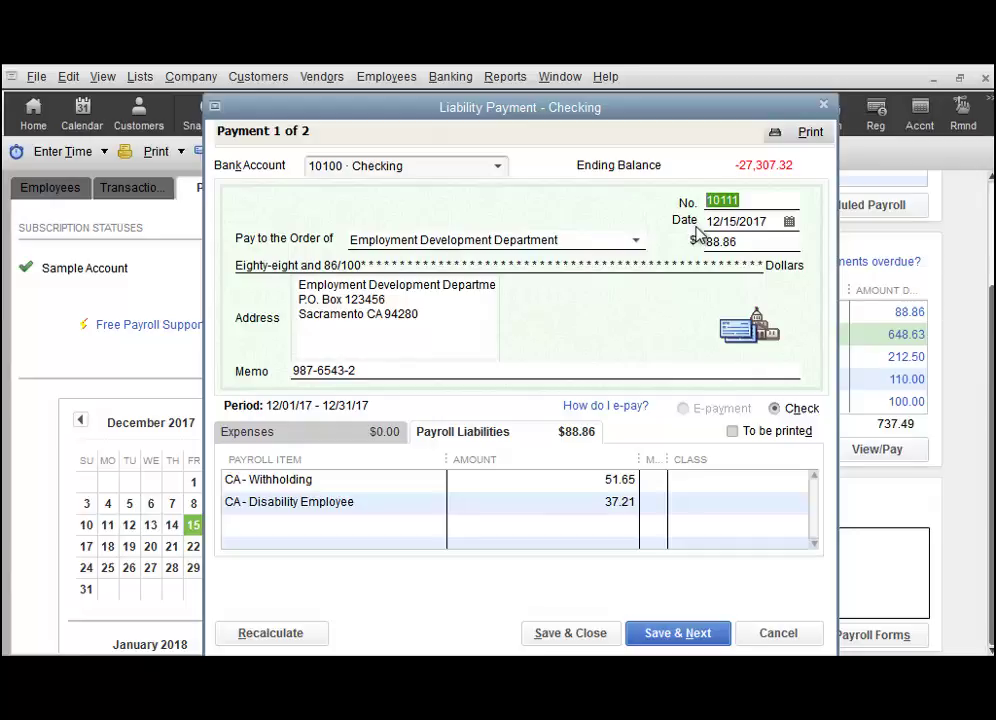
type("EFT")
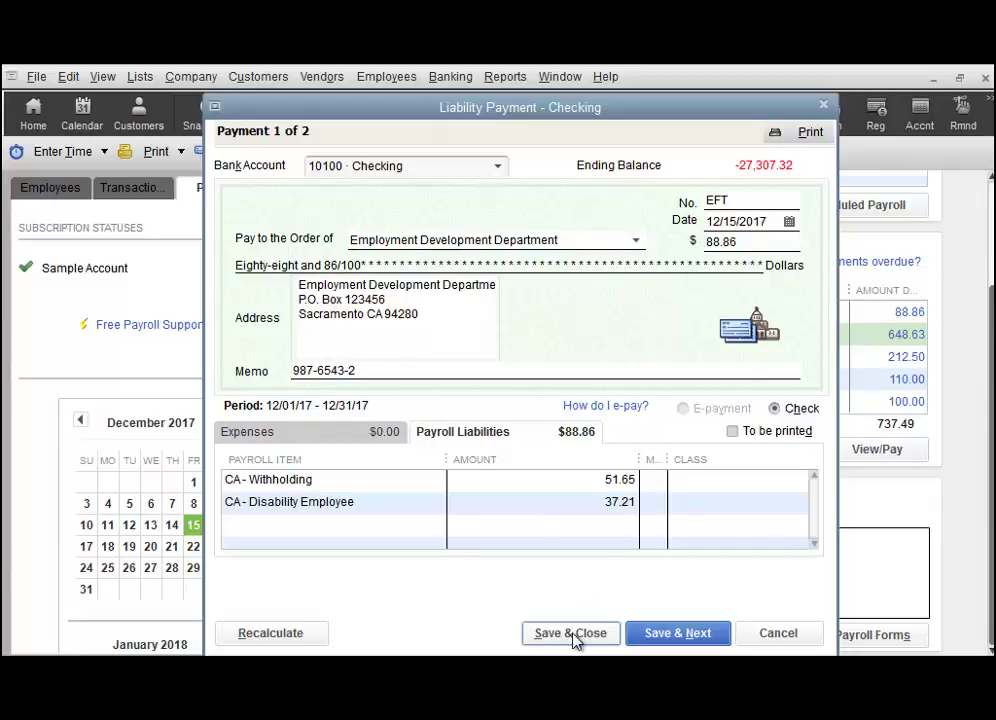
left_click(652, 634)
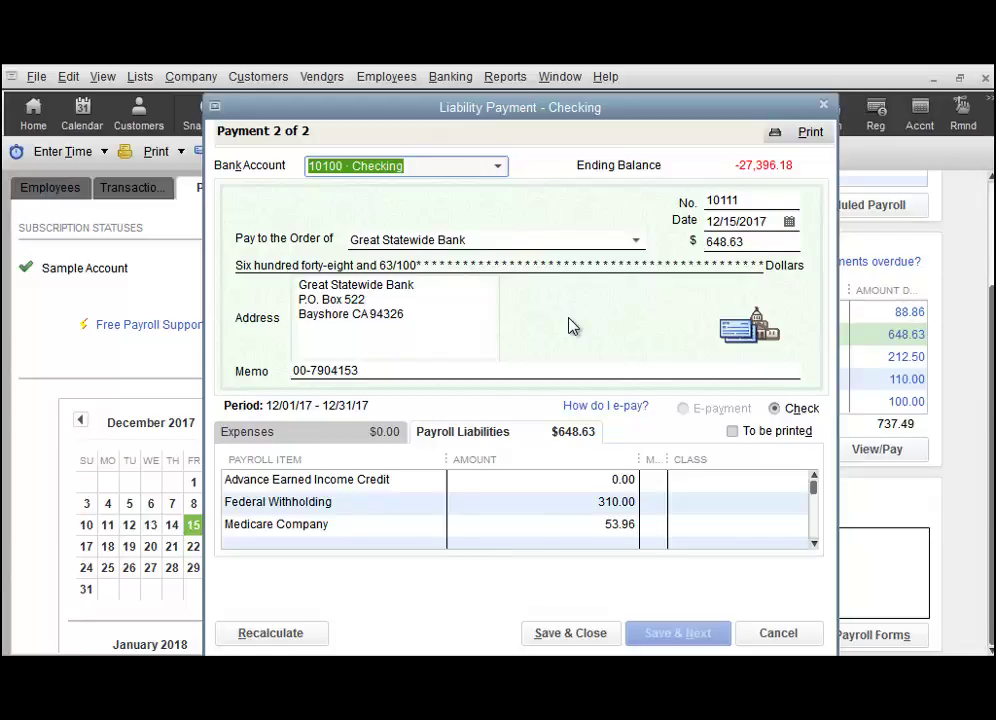
left_click(570, 633)
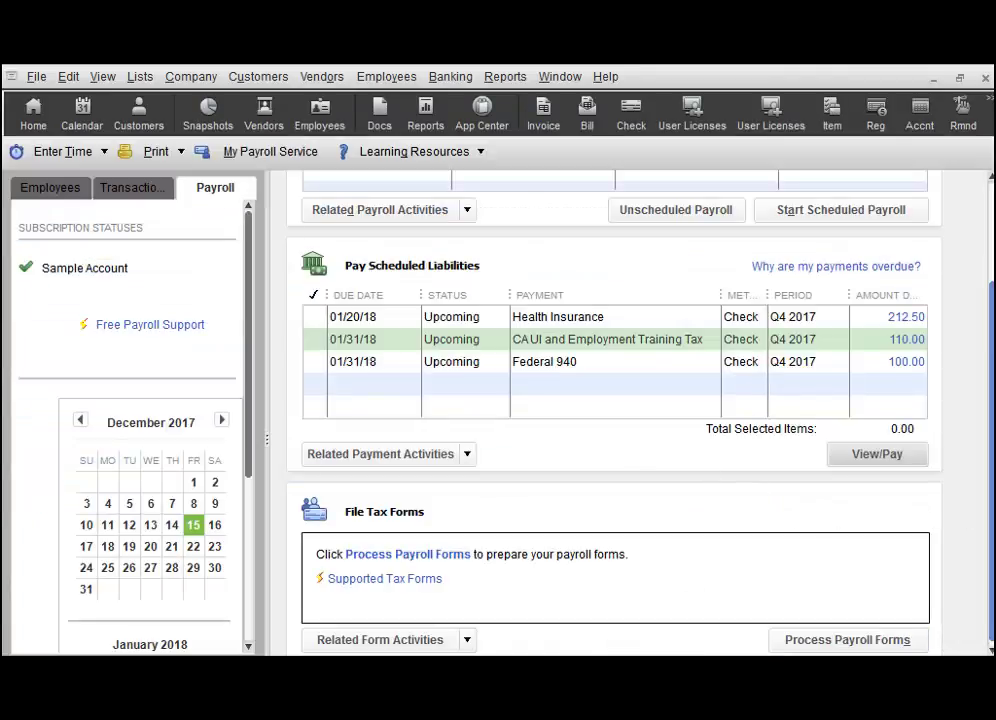
Start processing federal payroll Form 941/Sch. B for the quarter ending 09/30/2017 and enlarge its form window
left_click_drag(992, 474, 992, 492)
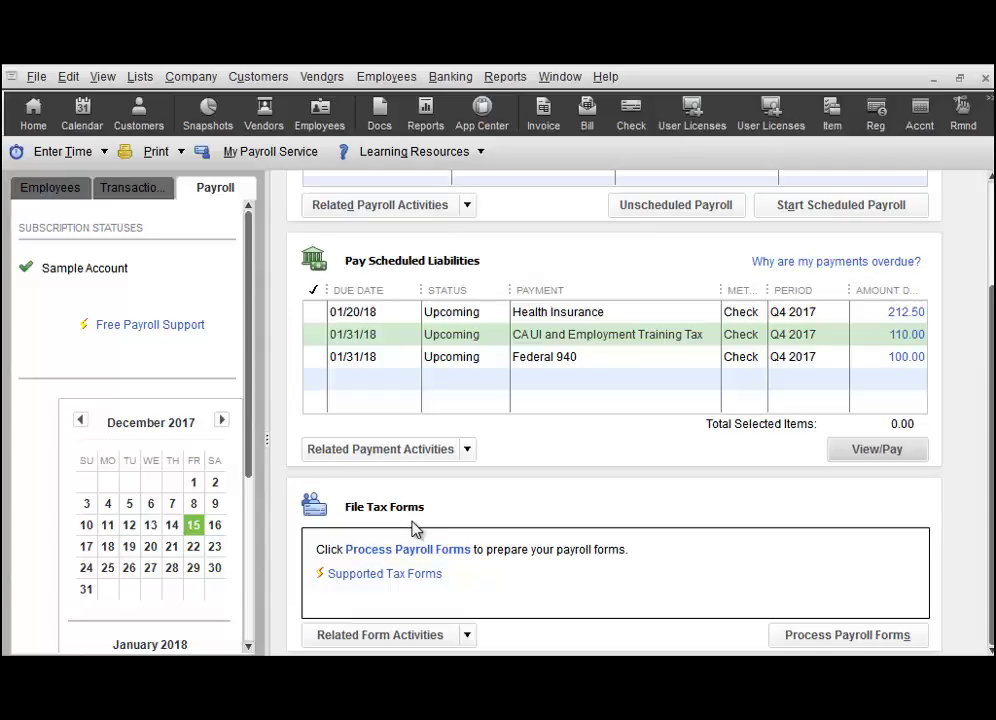
left_click(828, 640)
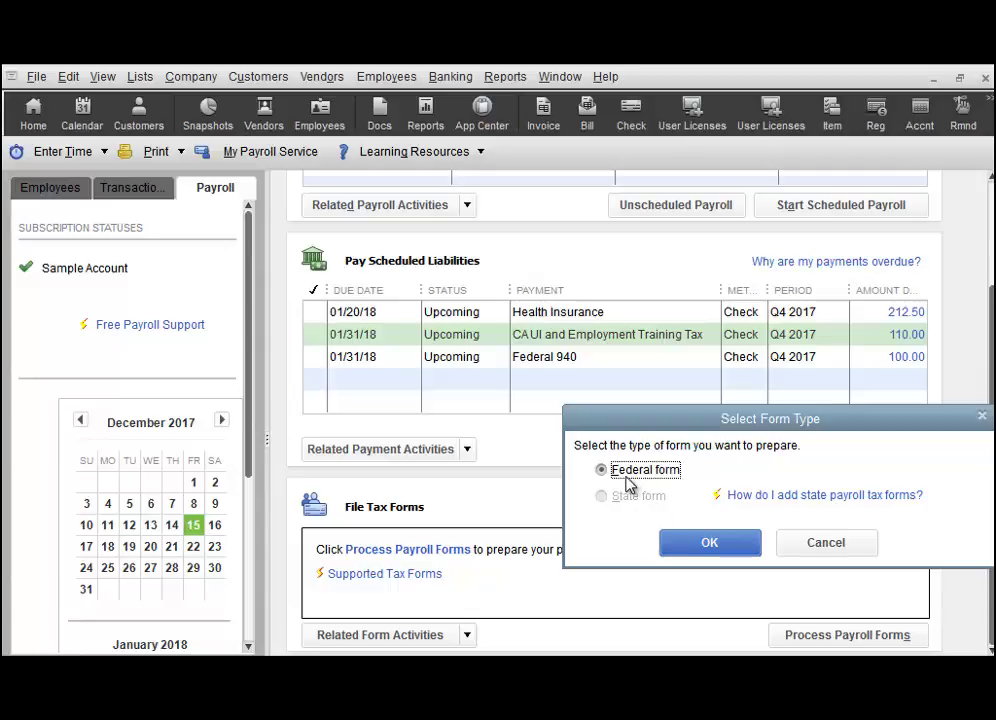
left_click(702, 546)
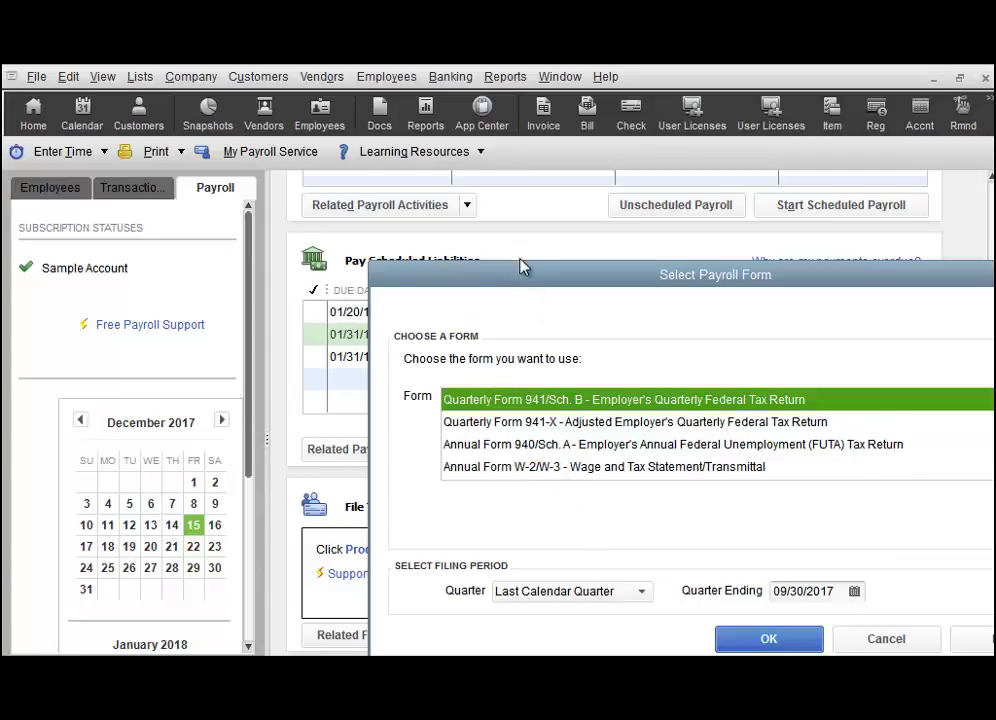
left_click_drag(523, 270, 316, 231)
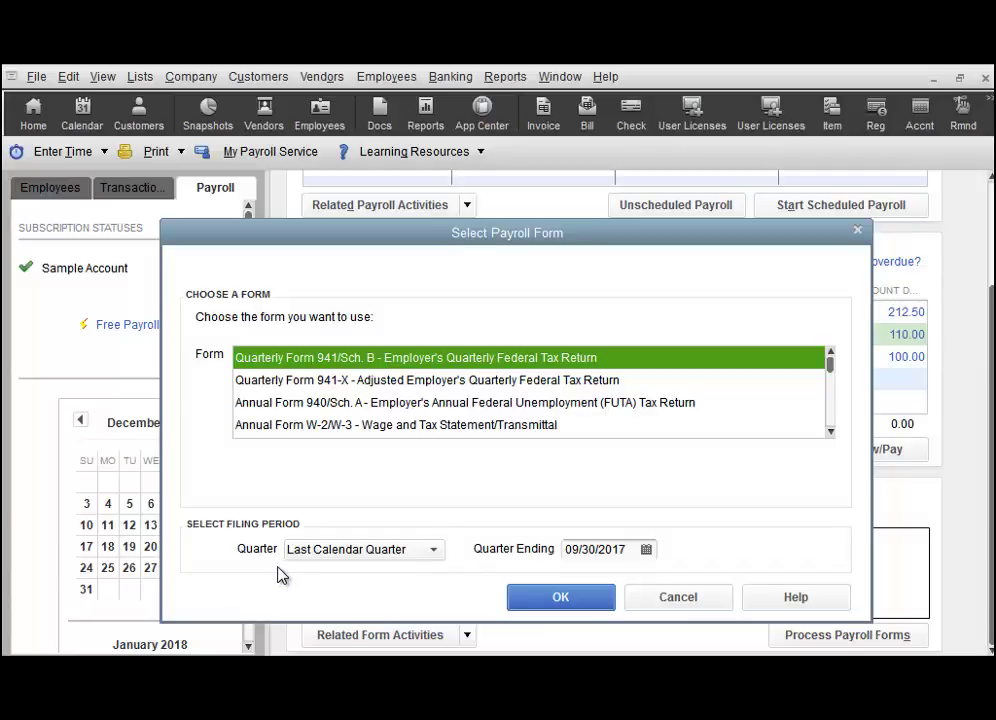
left_click(569, 596)
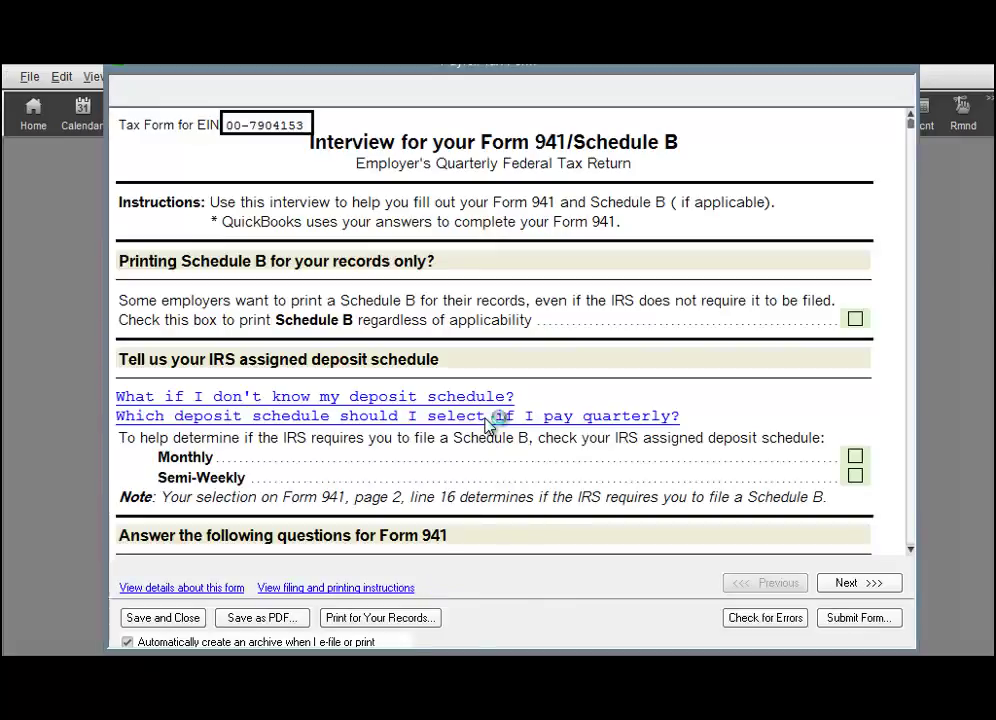
double_click(880, 70)
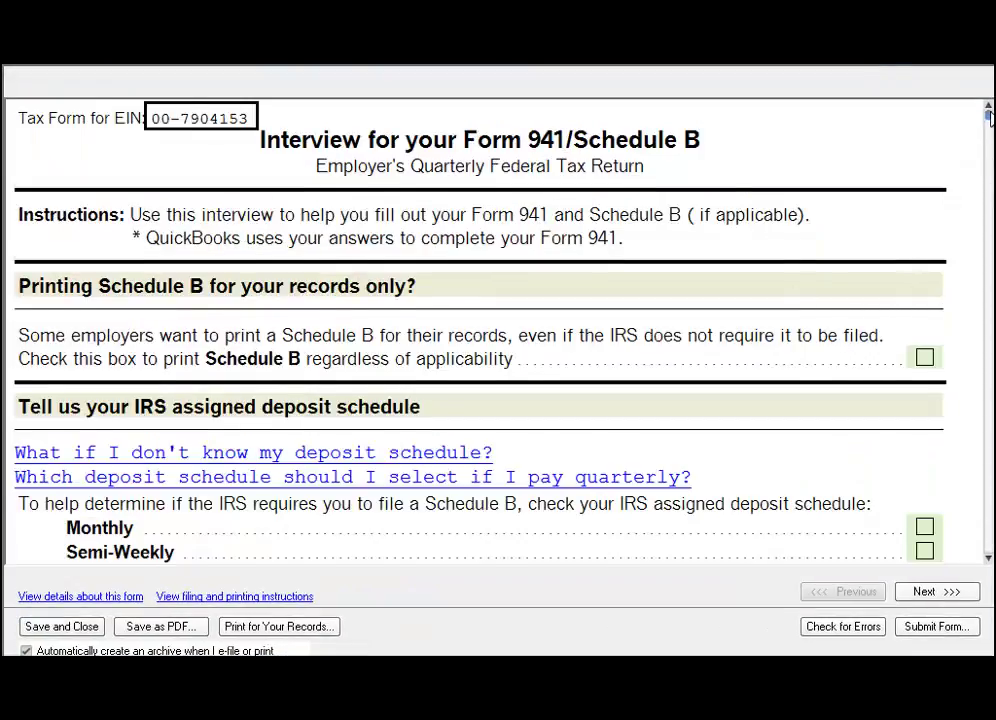
Examine the Form 941/Schedule B interview, both pages of the quarterly return, and the filing and printing instructions
left_click_drag(987, 116, 988, 549)
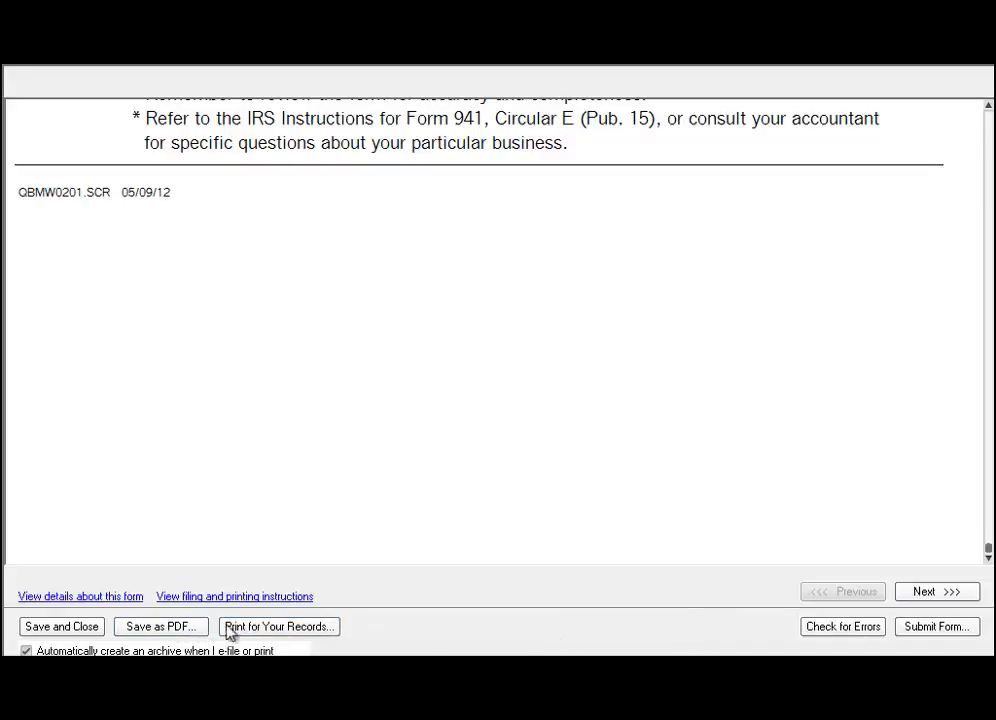
left_click(926, 594)
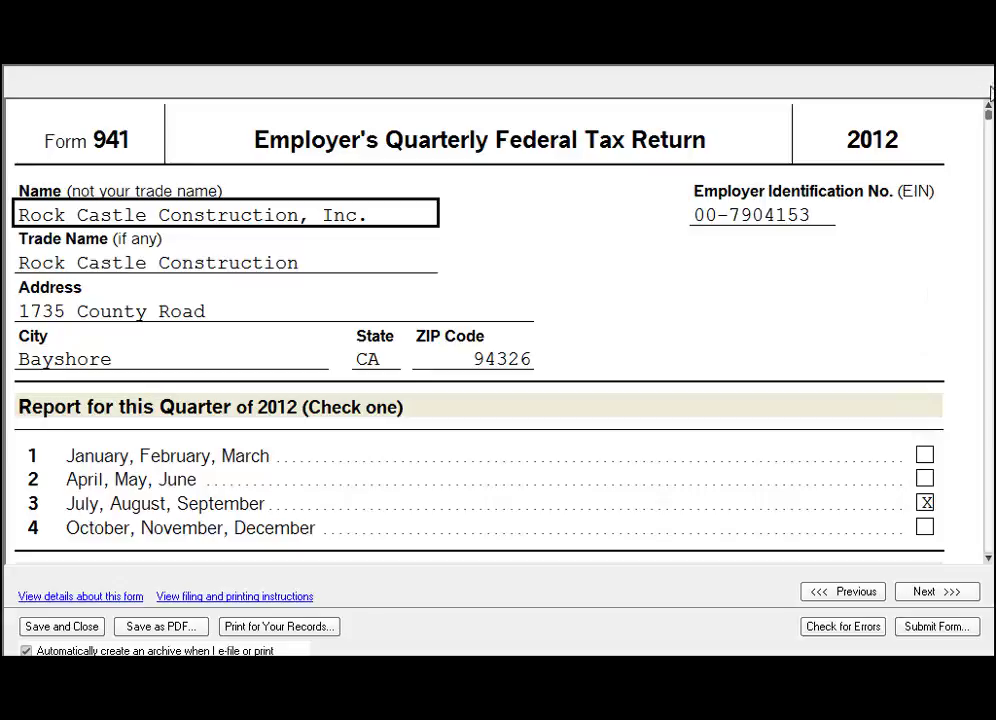
left_click_drag(988, 118, 988, 548)
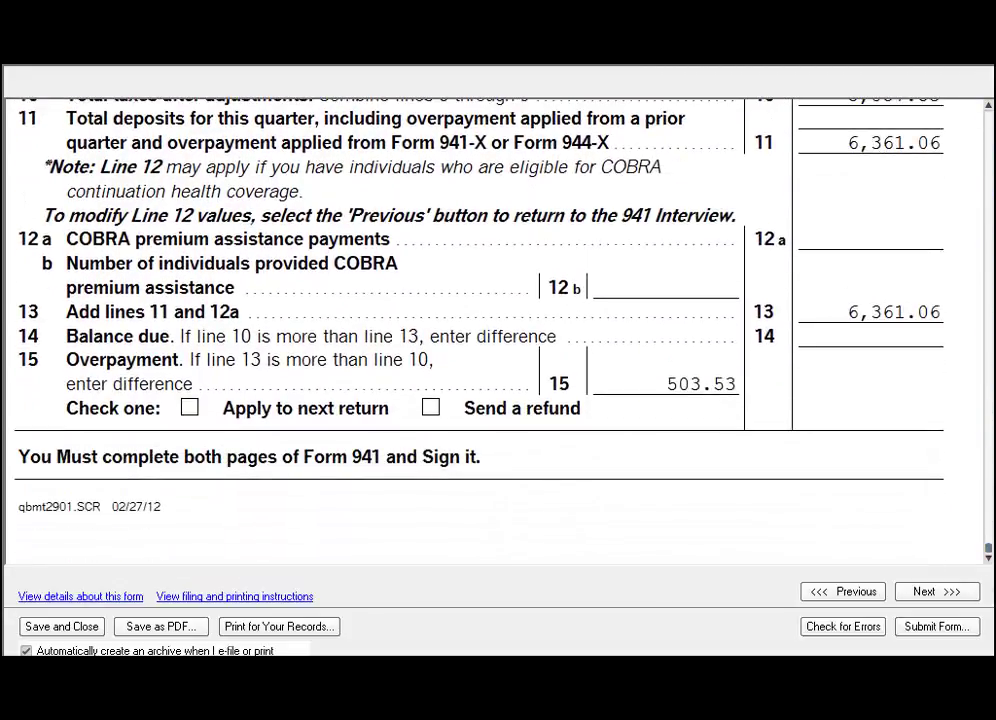
left_click(846, 627)
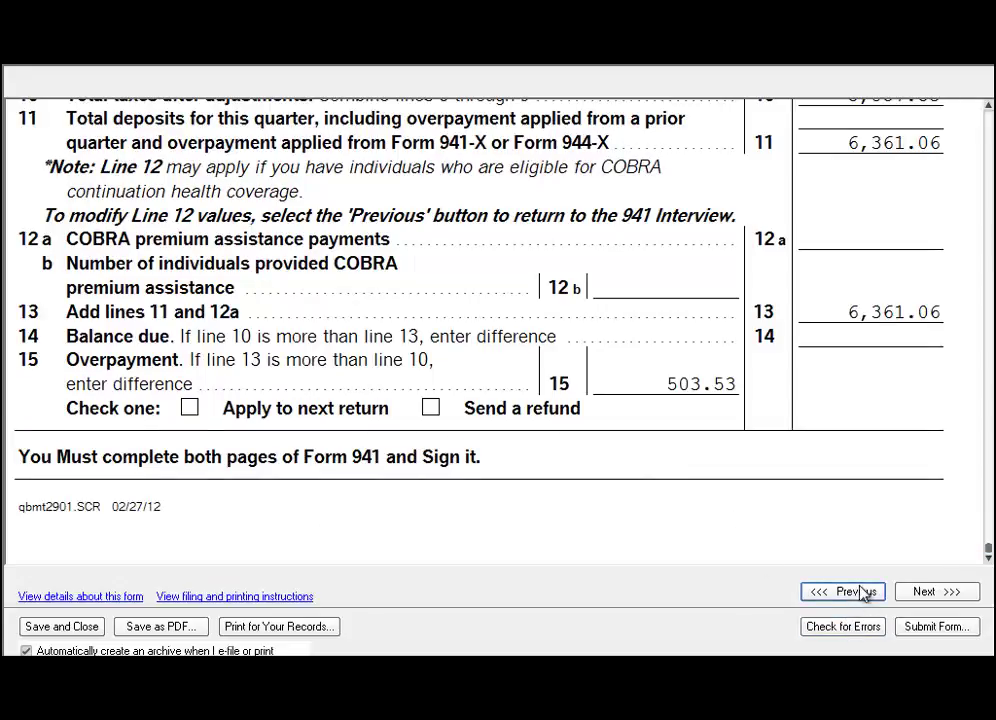
left_click(924, 592)
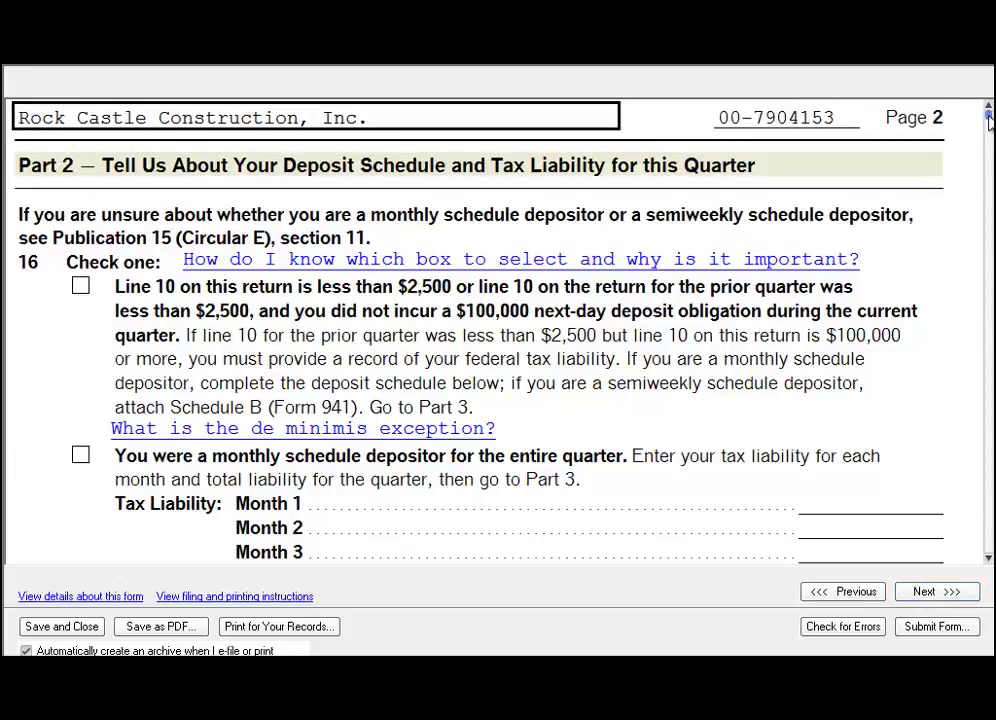
left_click_drag(988, 118, 988, 548)
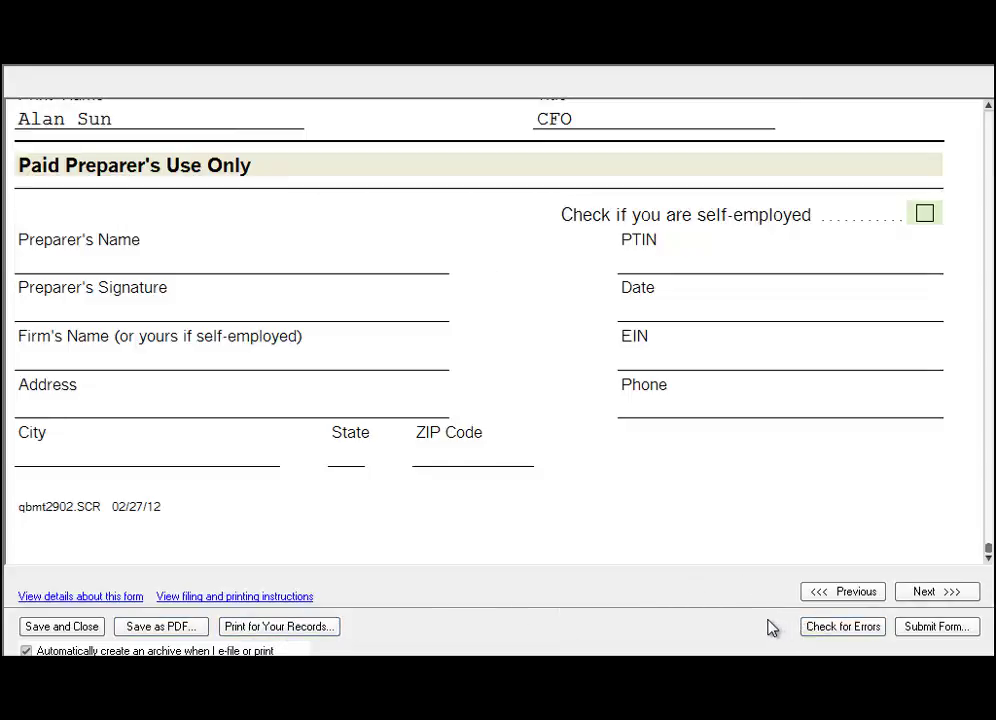
left_click(917, 596)
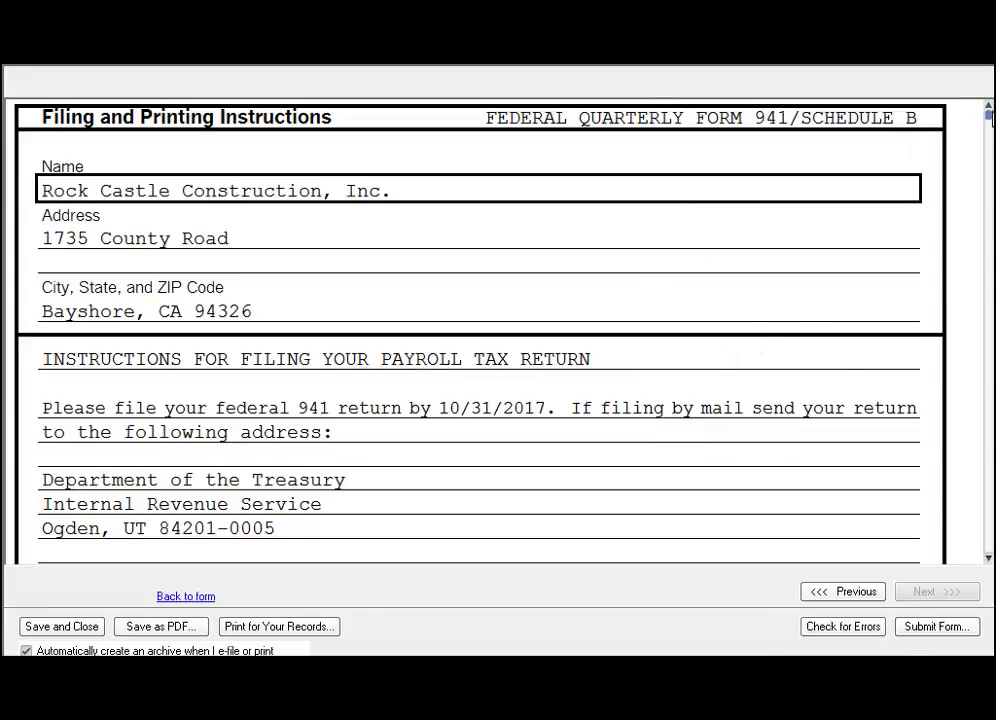
left_click_drag(988, 117, 988, 230)
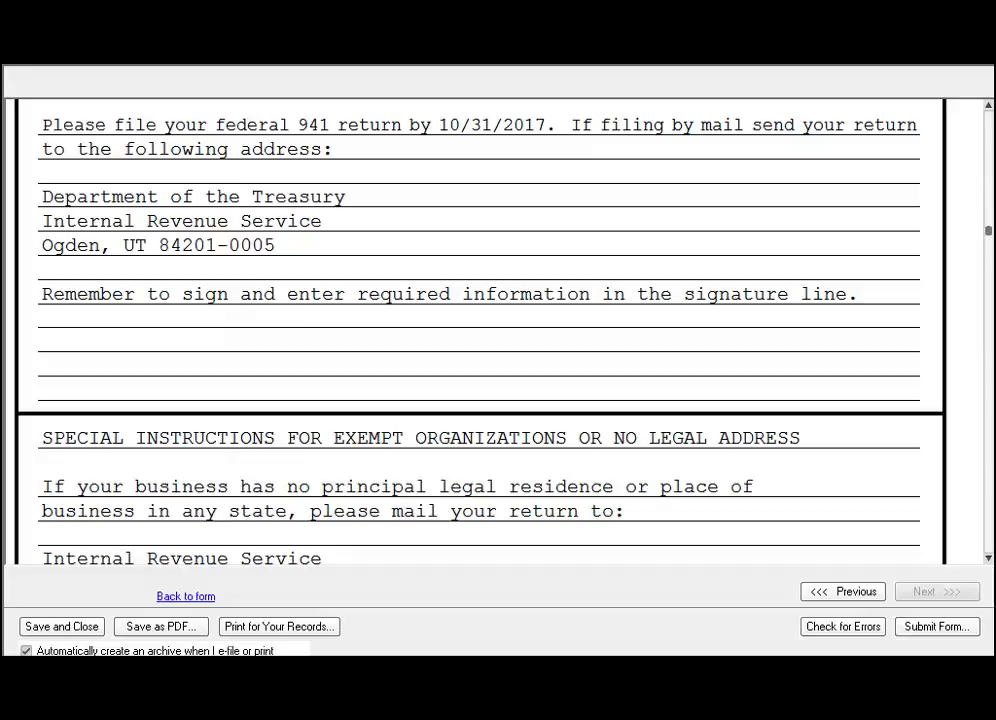
left_click_drag(988, 237, 988, 550)
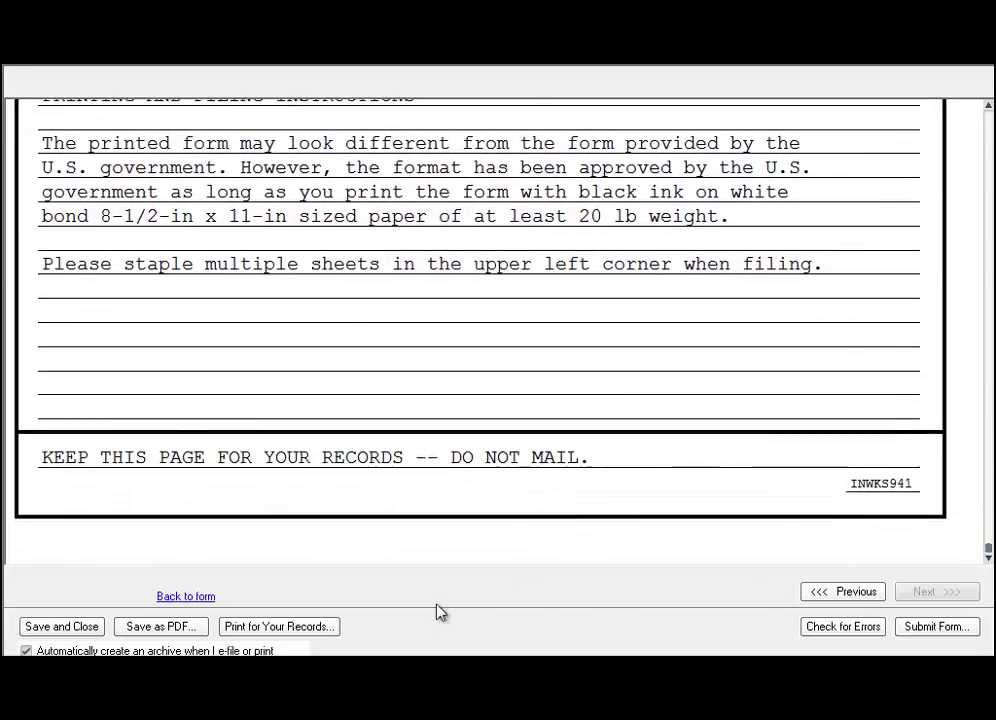